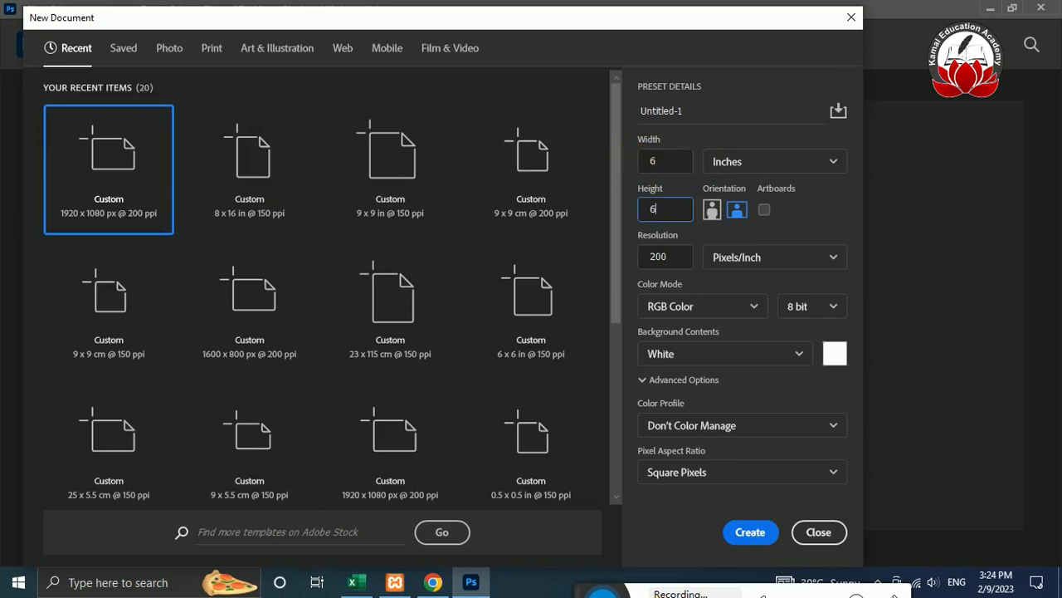
Step: Set the resolution to 150 pixels/inch and create the 6 x 6 inch document
{"action": "double_click", "coordinate": [674, 256]}
{"action": "type", "text": "150"}
{"action": "key", "text": "Return"}
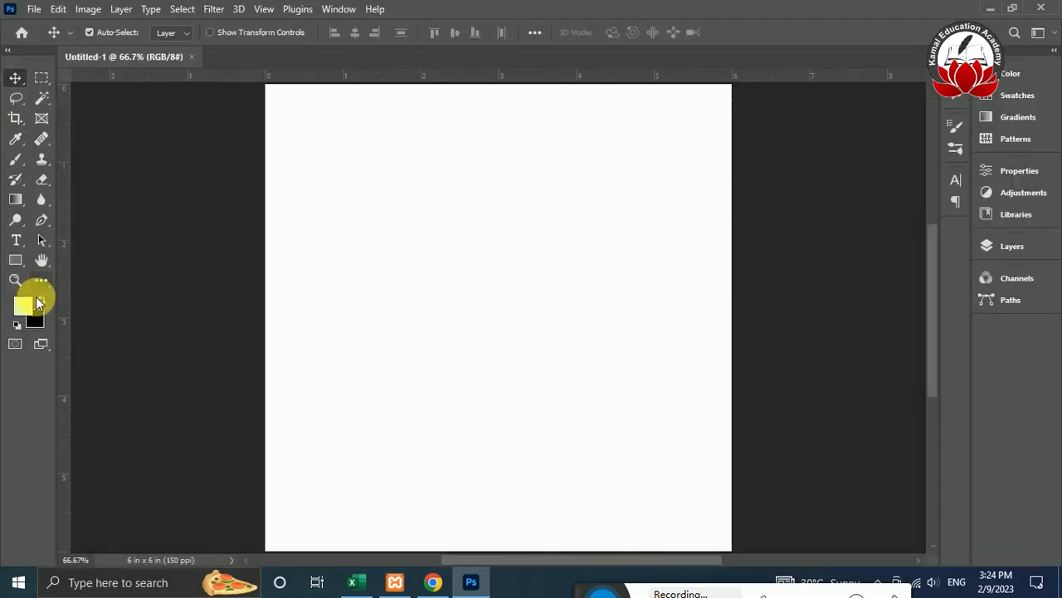
Step: Draw a small rectangle about 0.25 x 0.27 in on the canvas and fill it with ecf9ff, copied from Chrome
{"action": "left_click", "coordinate": [17, 260]}
{"action": "left_click_drag", "start_coordinate": [324, 218], "coordinate": [333, 229]}
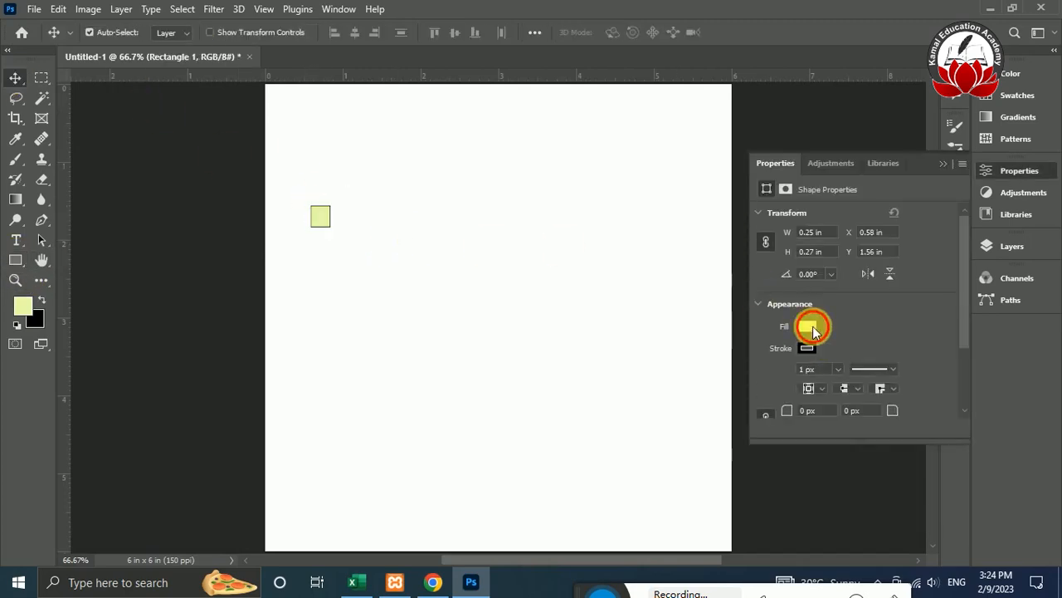
{"action": "left_click", "coordinate": [807, 325]}
{"action": "left_click", "coordinate": [965, 315]}
{"action": "left_click", "coordinate": [433, 581]}
{"action": "left_click", "coordinate": [340, 278]}
{"action": "key", "text": "alt+Tab"}
{"action": "double_click", "coordinate": [921, 400]}
{"action": "type", "text": "ecf9ff"}
{"action": "left_click", "coordinate": [1006, 146]}
Step: Duplicate the small rectangle three times in a row and fill the second one with FFFBEB, copied from Chrome
{"action": "key", "text": "v"}
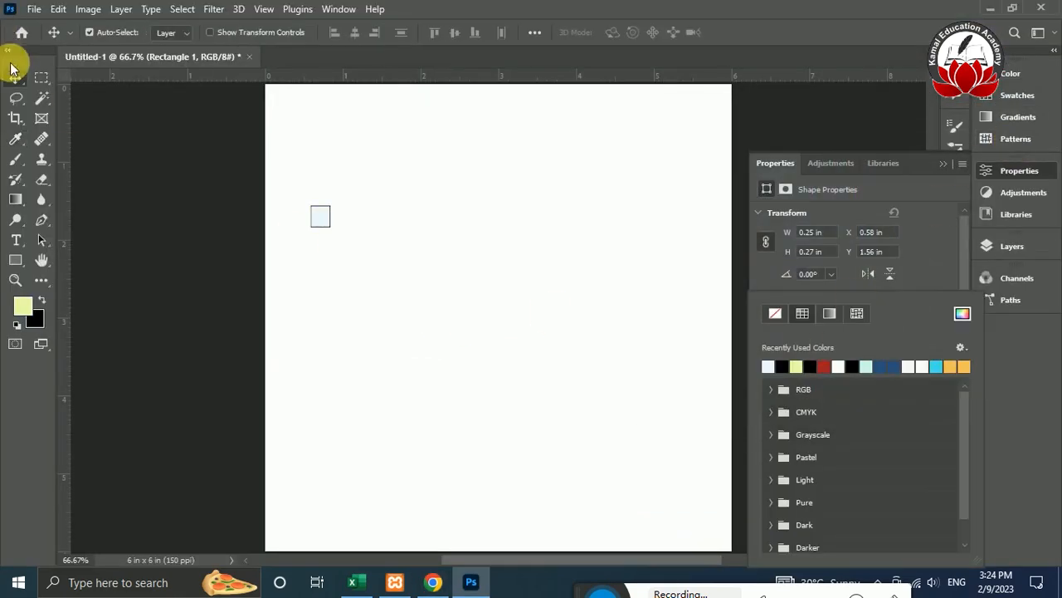
{"action": "left_click_drag", "start_coordinate": [325, 218], "coordinate": [408, 219]}
{"action": "left_click", "coordinate": [808, 327]}
{"action": "left_click", "coordinate": [960, 320]}
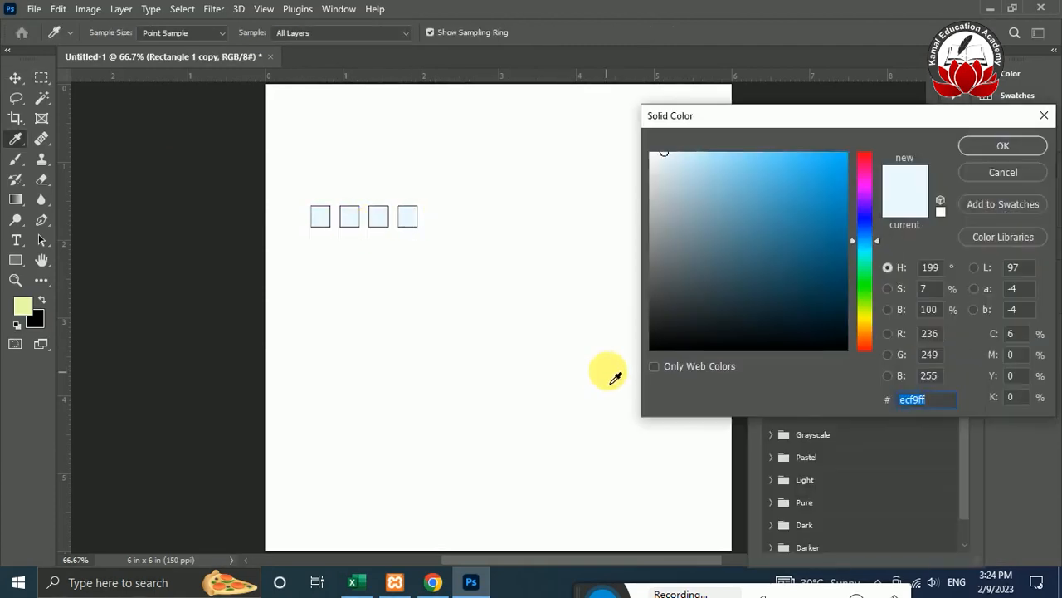
{"action": "key", "text": "alt+Tab"}
{"action": "left_click", "coordinate": [450, 273]}
{"action": "key", "text": "alt+Tab"}
{"action": "double_click", "coordinate": [900, 402]}
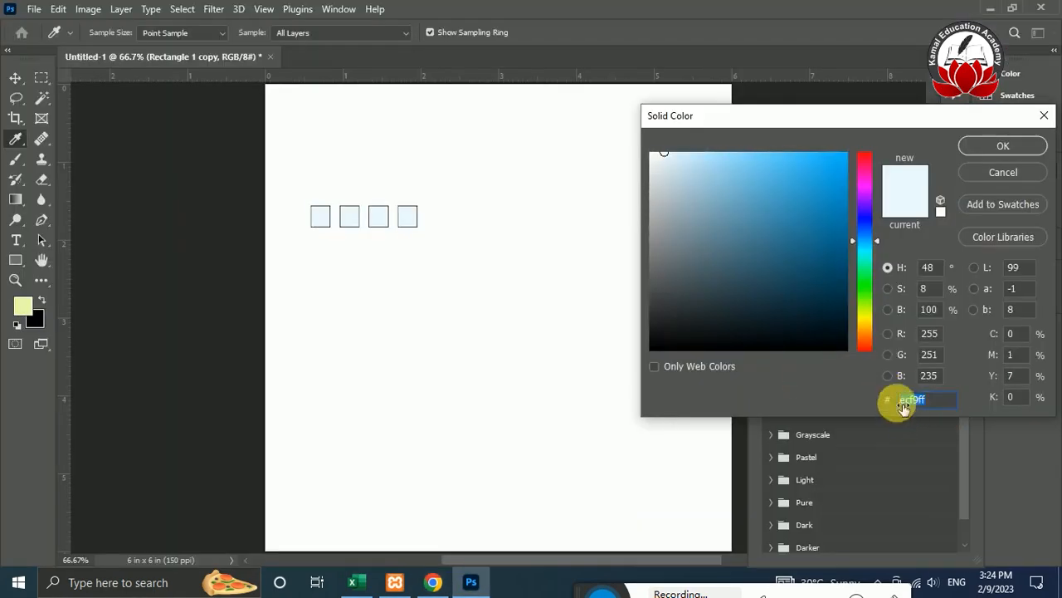
{"action": "type", "text": "FFFBEB"}
{"action": "left_click", "coordinate": [1005, 142]}
Step: Fill the third small rectangle in the row with FFE7CC, copied from Chrome
{"action": "left_click", "coordinate": [378, 216]}
{"action": "left_click", "coordinate": [830, 349]}
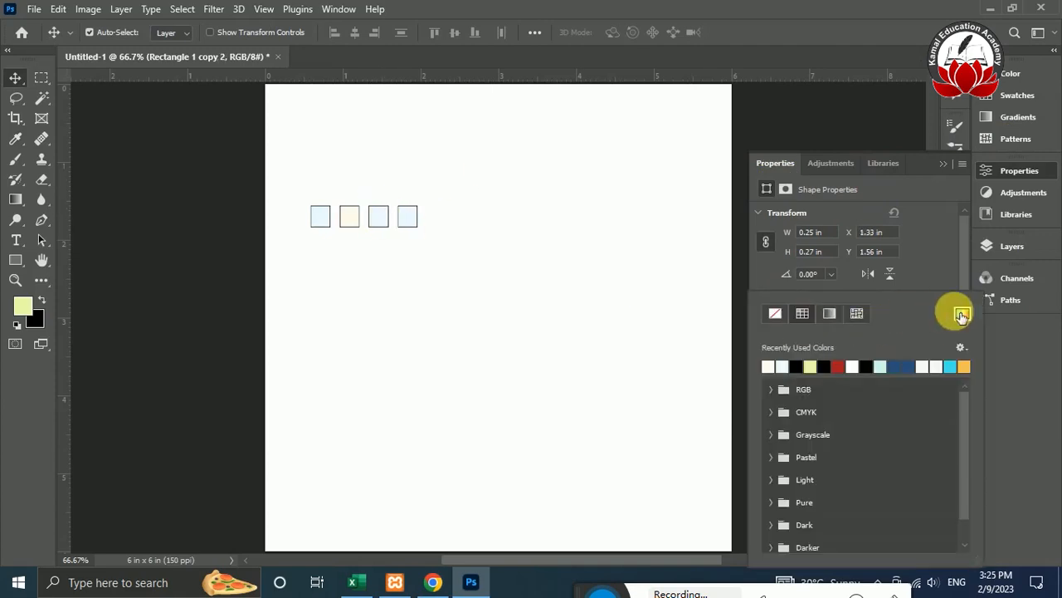
{"action": "left_click", "coordinate": [956, 312]}
{"action": "key", "text": "alt+Tab"}
{"action": "left_click", "coordinate": [555, 274]}
{"action": "key", "text": "alt+Tab"}
{"action": "double_click", "coordinate": [900, 401]}
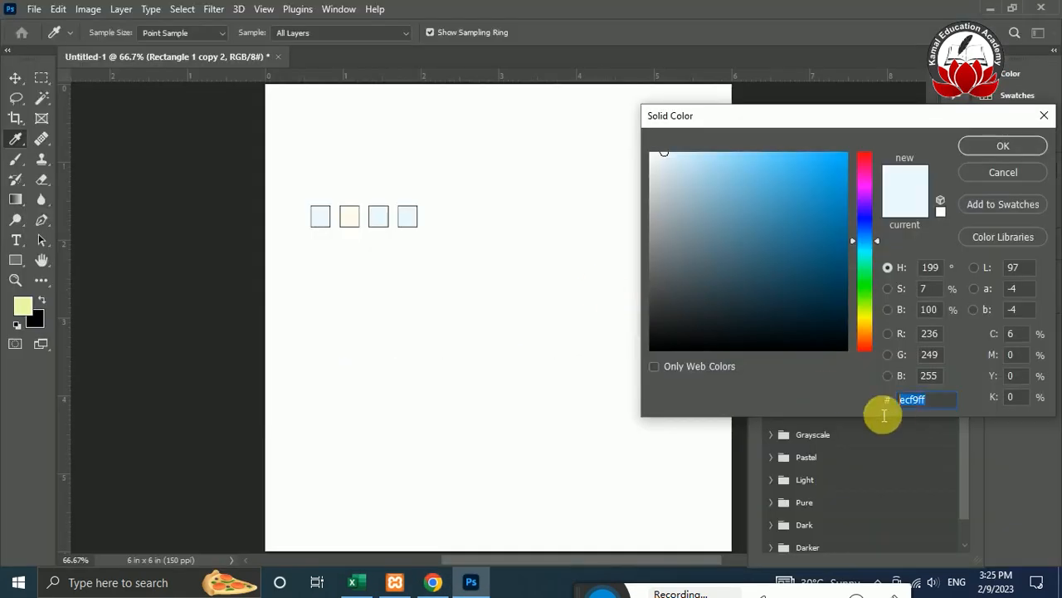
{"action": "type", "text": "FFE7CC"}
{"action": "left_click", "coordinate": [1003, 144]}
Step: Fill the fourth small rectangle in the row with F8CBA6, copied from Chrome
{"action": "left_click", "coordinate": [407, 216]}
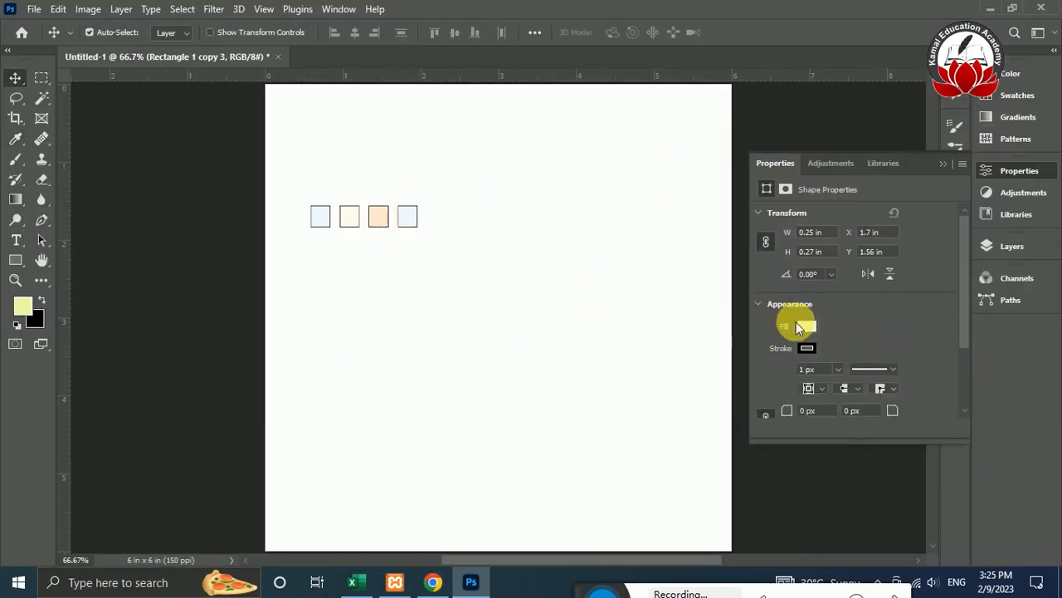
{"action": "left_click", "coordinate": [796, 322]}
{"action": "left_click", "coordinate": [961, 313]}
{"action": "key", "text": "alt+Tab"}
{"action": "left_click", "coordinate": [652, 275]}
{"action": "key", "text": "alt+Tab"}
{"action": "double_click", "coordinate": [921, 401]}
{"action": "type", "text": "F8CBA6"}
{"action": "left_click", "coordinate": [1001, 146]}
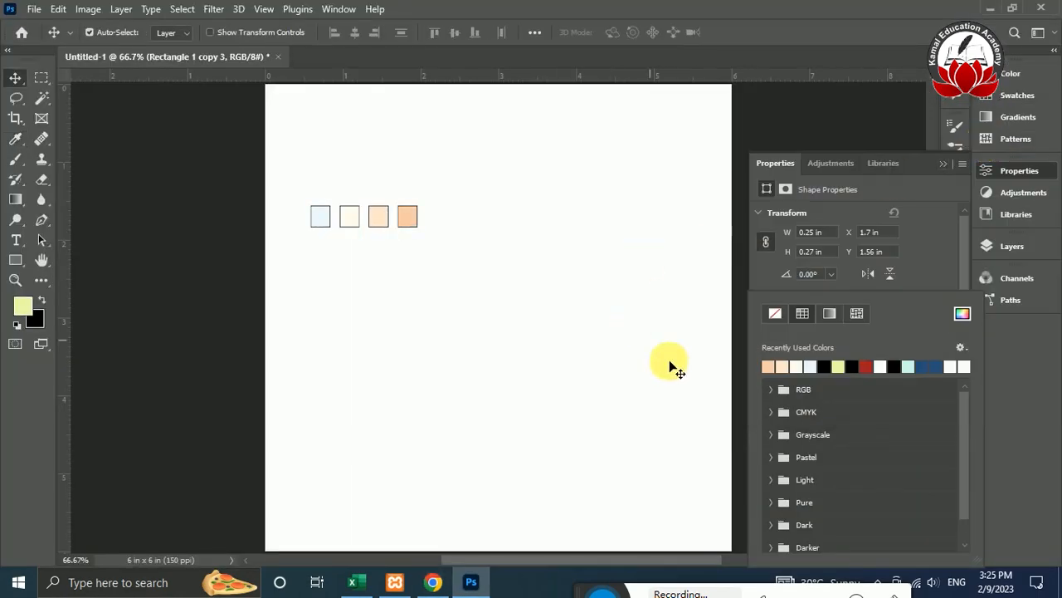
Step: Add a fifth copy at the end of the swatch row and fill it with a darker shade of its orange-brown
{"action": "left_click_drag", "start_coordinate": [432, 234], "coordinate": [461, 235]}
{"action": "left_click", "coordinate": [801, 324]}
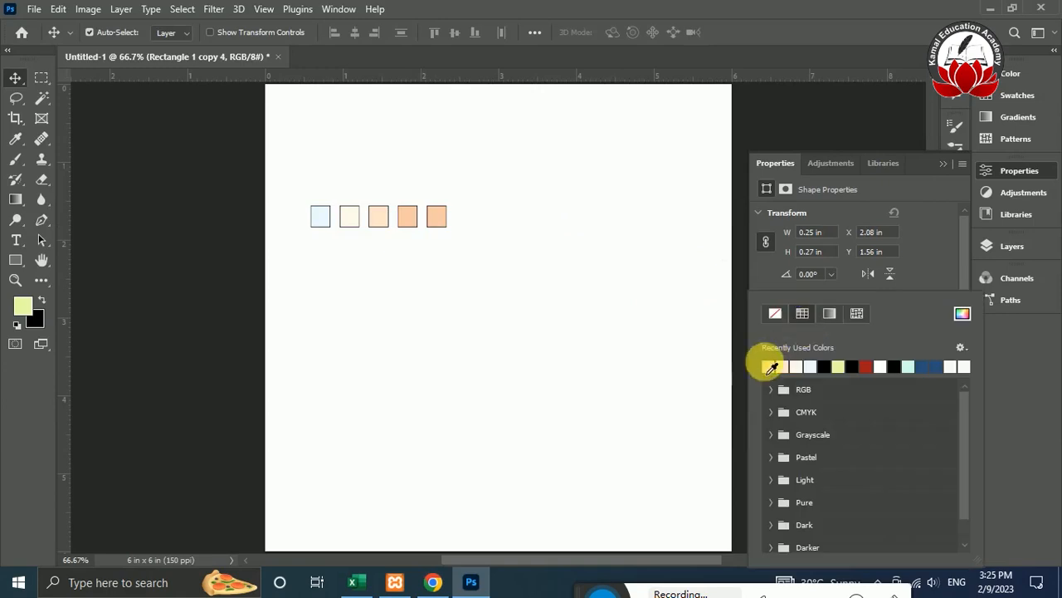
{"action": "left_click", "coordinate": [963, 313]}
{"action": "left_click", "coordinate": [755, 187]}
{"action": "left_click", "coordinate": [1000, 146]}
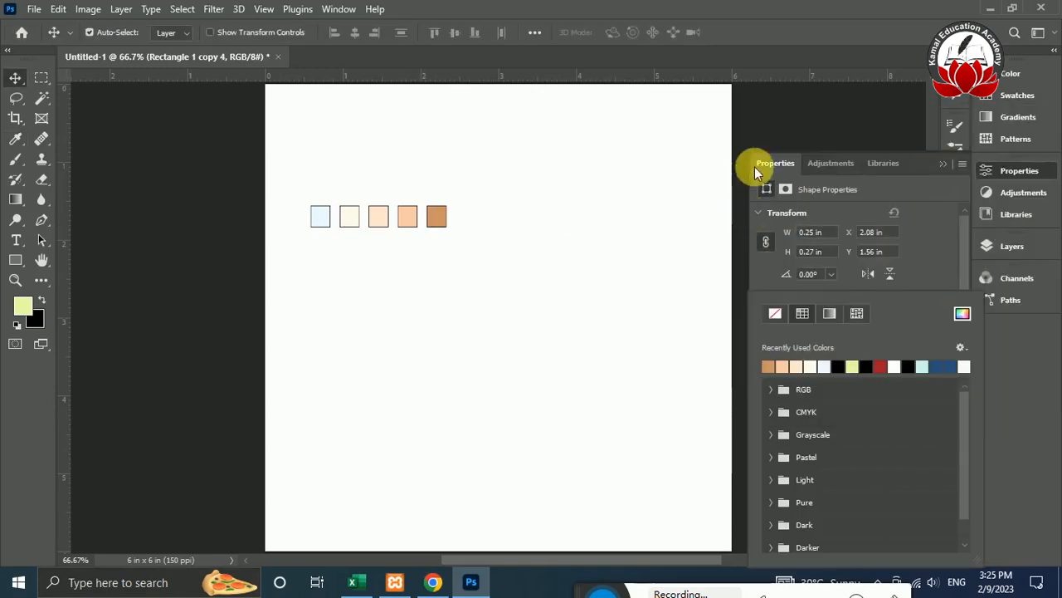
Step: Select all five swatch rectangle layers and move the row together to the upper middle of the canvas
{"action": "scroll", "coordinate": [932, 269], "scroll_direction": "up", "scroll_amount": 2}
{"action": "left_click", "coordinate": [1011, 246]}
{"action": "left_click", "coordinate": [896, 362], "text": "shift"}
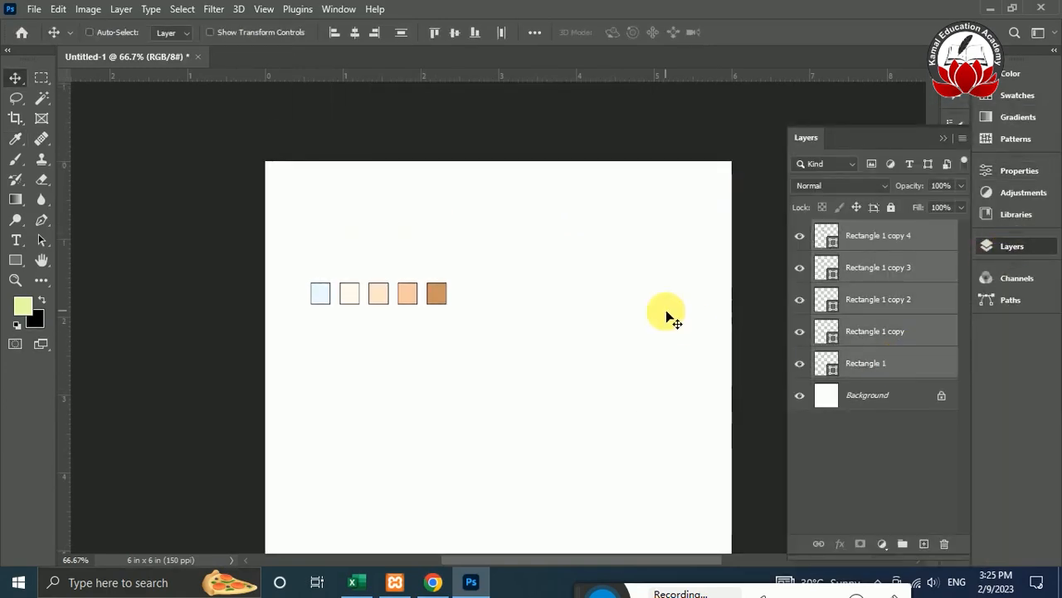
{"action": "key", "text": "ctrl+t"}
{"action": "left_click_drag", "start_coordinate": [434, 297], "coordinate": [587, 205]}
{"action": "left_click", "coordinate": [756, 273]}
{"action": "left_click", "coordinate": [756, 274]}
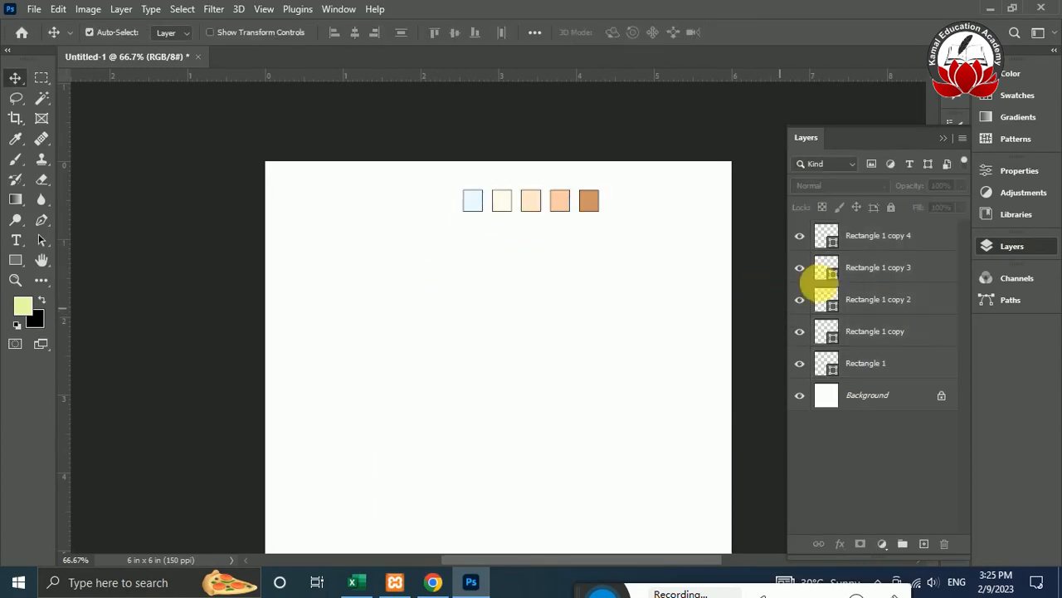
{"action": "left_click", "coordinate": [942, 140]}
Step: Place horizontal guides at 2, 3 and 4 inches and vertical guides at 2, 3 and 4 inches
{"action": "scroll", "coordinate": [932, 249], "scroll_direction": "down", "scroll_amount": 2}
{"action": "left_click_drag", "start_coordinate": [451, 76], "coordinate": [472, 318]}
{"action": "left_click_drag", "start_coordinate": [59, 374], "coordinate": [503, 377]}
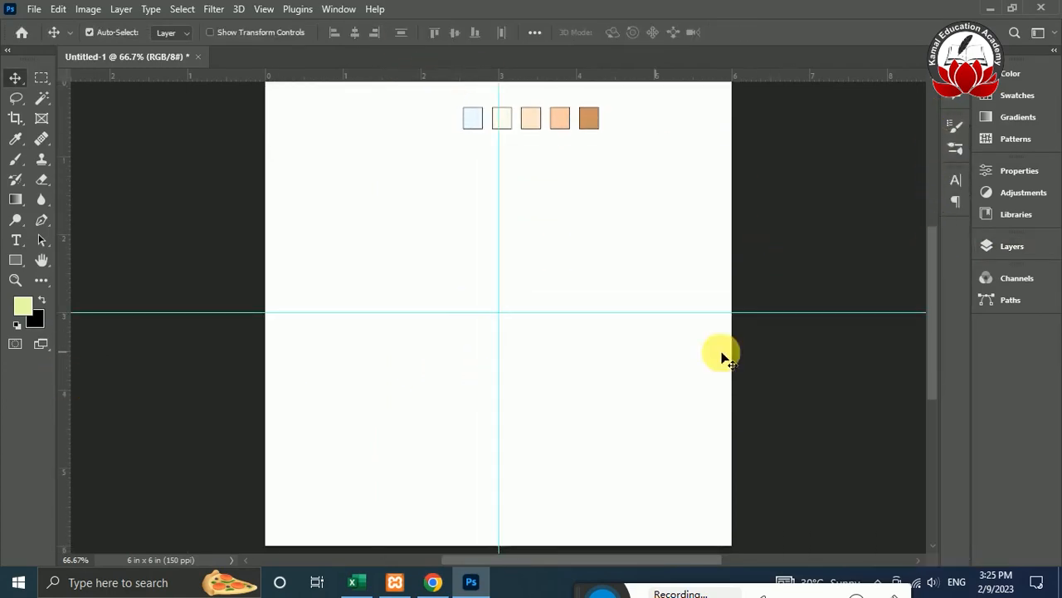
{"action": "left_click_drag", "start_coordinate": [522, 76], "coordinate": [495, 236]}
{"action": "left_click_drag", "start_coordinate": [567, 73], "coordinate": [526, 390]}
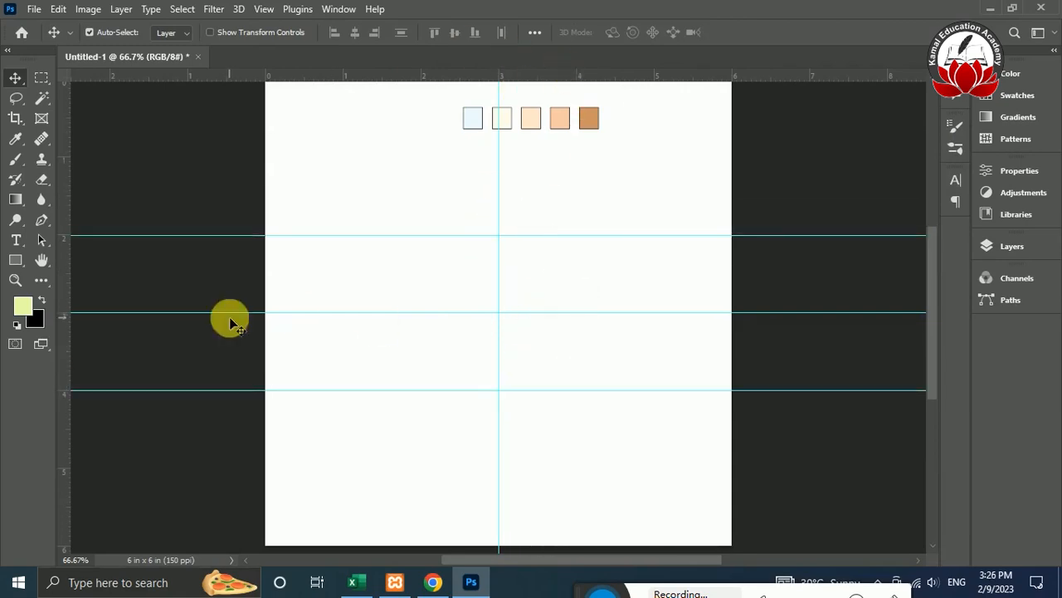
{"action": "left_click_drag", "start_coordinate": [66, 302], "coordinate": [422, 307]}
{"action": "left_click_drag", "start_coordinate": [67, 344], "coordinate": [581, 361]}
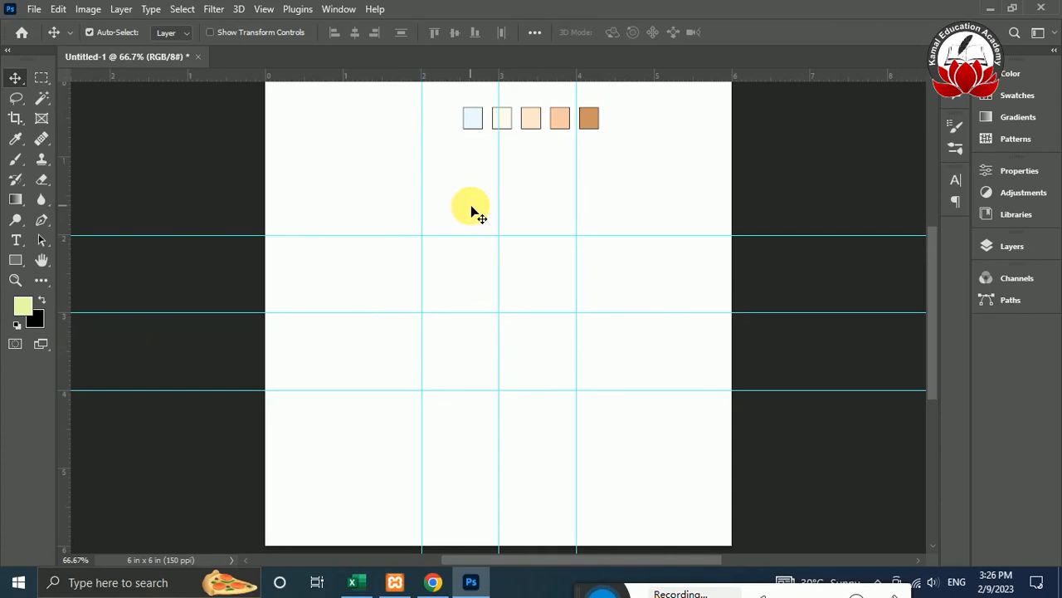
Step: Draw a rectangle about 1.99 x 0.99 in filling the upper half of the central guide square, with no stroke
{"action": "key", "text": "ctrl+plus"}
{"action": "left_click", "coordinate": [15, 258]}
{"action": "left_click_drag", "start_coordinate": [389, 199], "coordinate": [615, 309]}
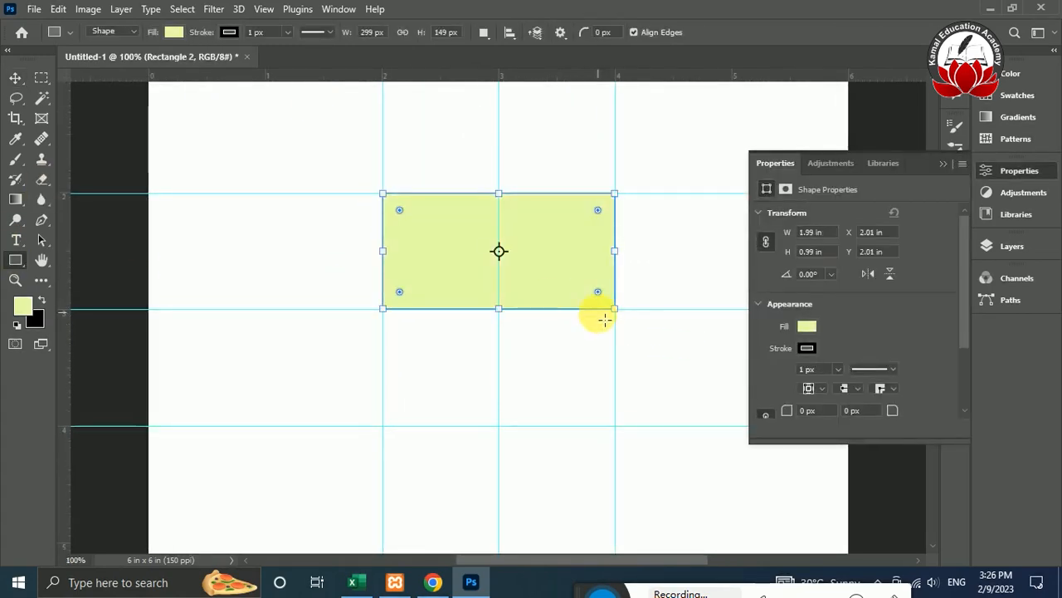
{"action": "left_click", "coordinate": [806, 348]}
{"action": "left_click", "coordinate": [775, 312]}
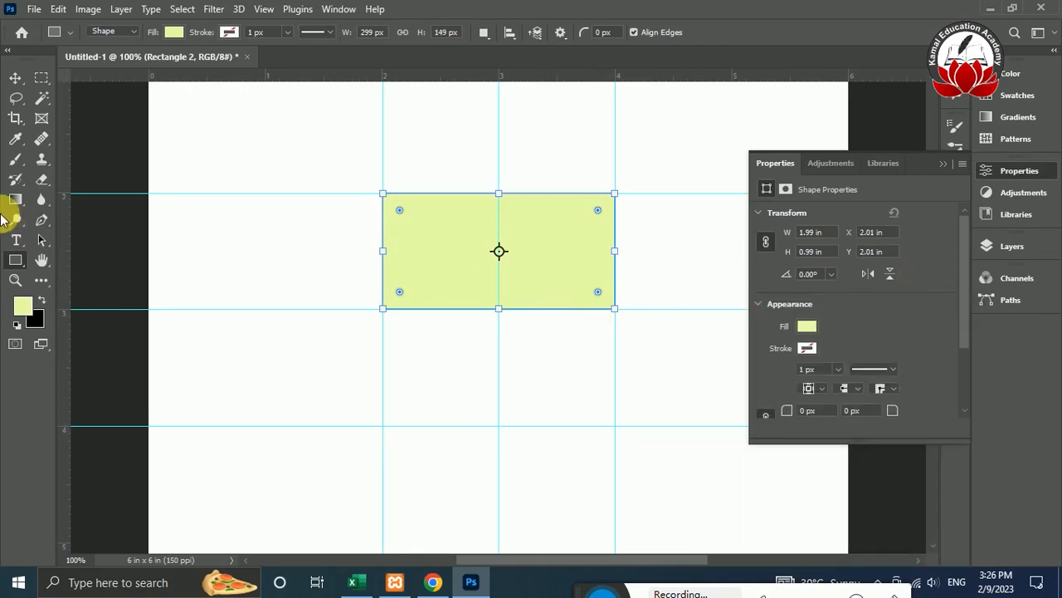
Step: Skew both lower corners of the rectangle inward to the guides' centre intersection to form a downward-pointing triangle
{"action": "left_click", "coordinate": [14, 78]}
{"action": "key", "text": "ctrl+t"}
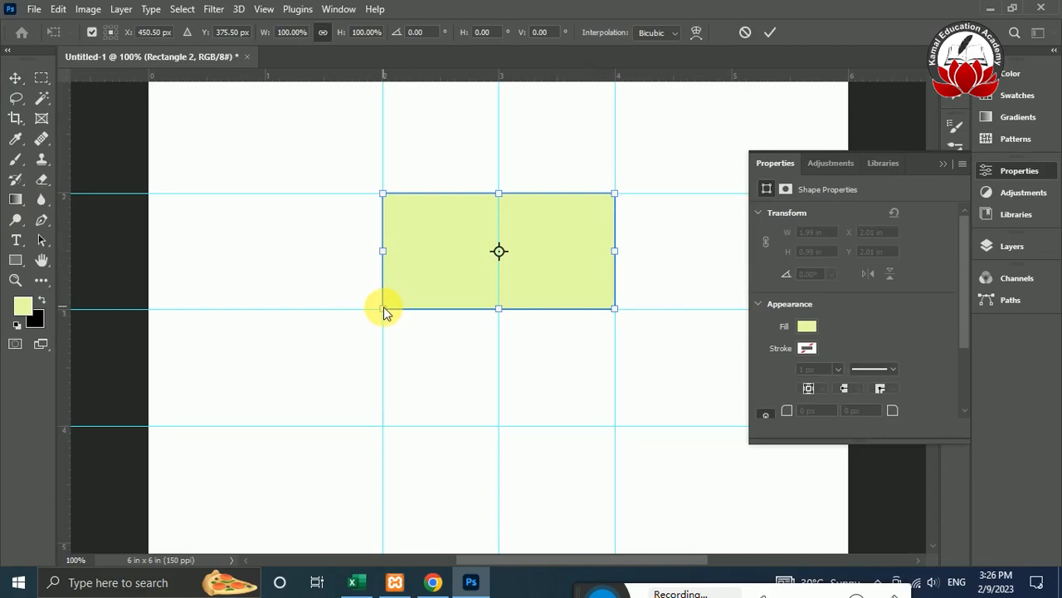
{"action": "key", "text": "Return"}
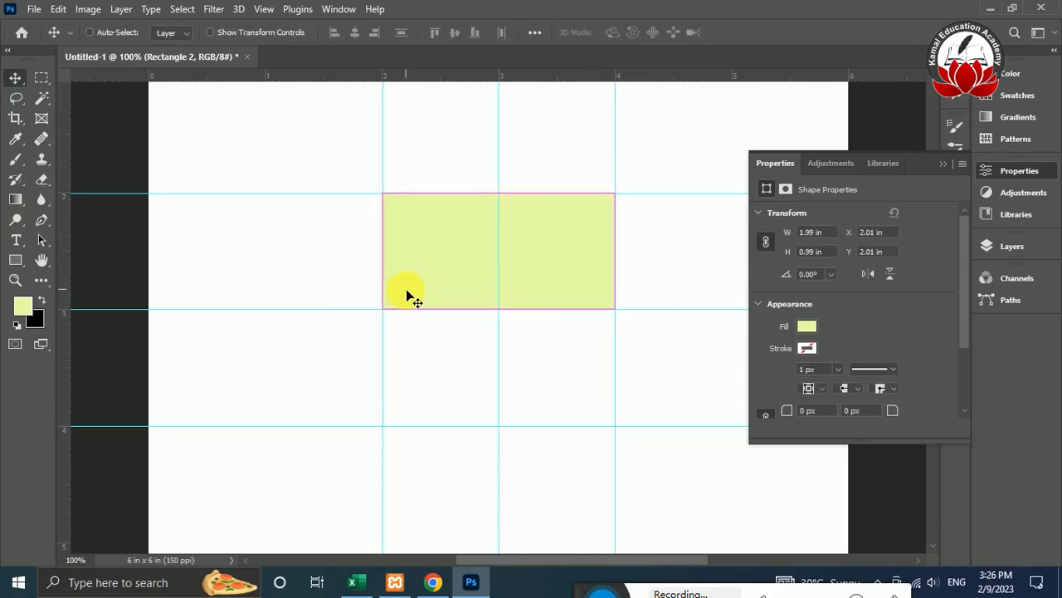
{"action": "key", "text": "ctrl+t"}
{"action": "right_click", "coordinate": [407, 294]}
{"action": "left_click", "coordinate": [465, 290]}
{"action": "left_click_drag", "start_coordinate": [383, 308], "coordinate": [488, 311]}
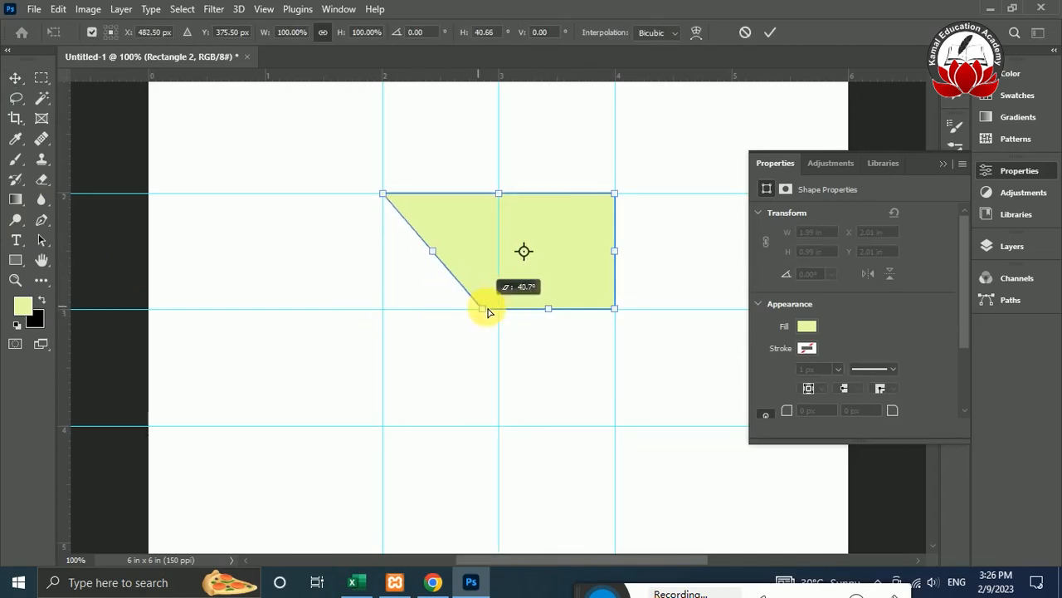
{"action": "left_click_drag", "start_coordinate": [614, 309], "coordinate": [501, 324]}
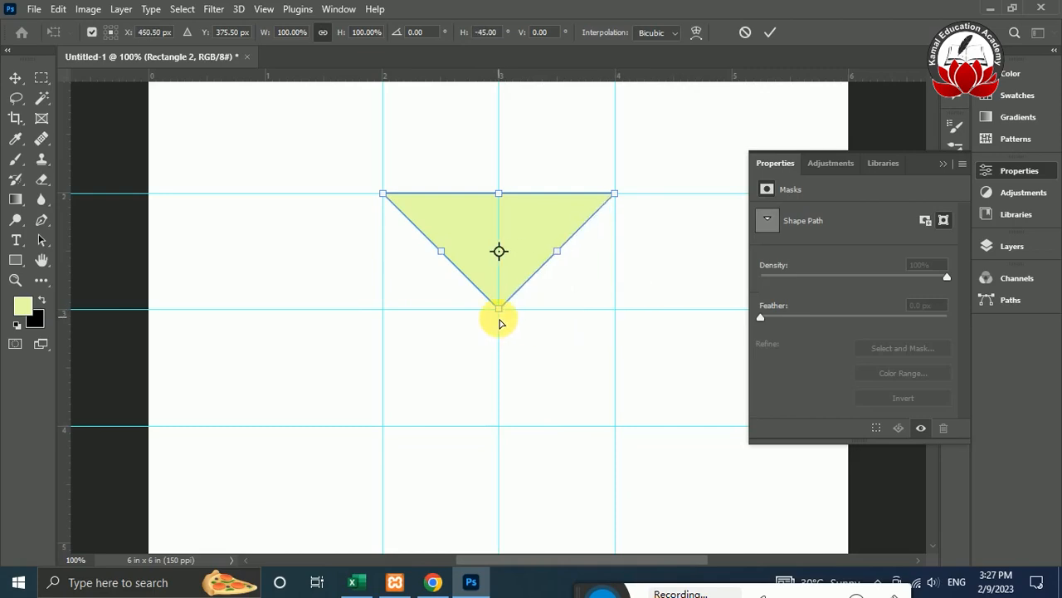
{"action": "key", "text": "Return"}
Step: Rasterize the triangle's layer and load its outline as a selection
{"action": "left_click", "coordinate": [1017, 279]}
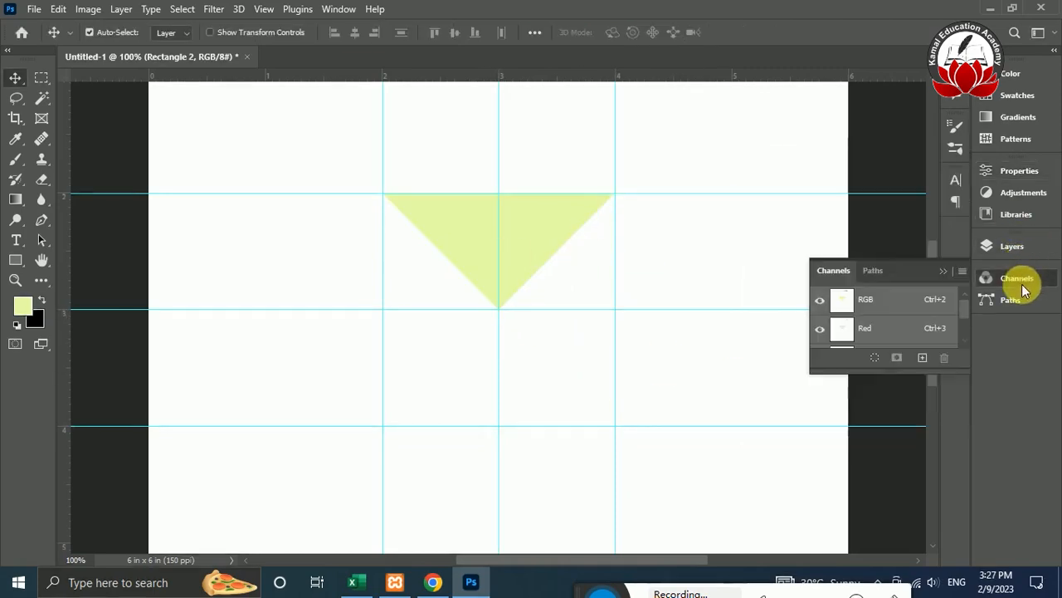
{"action": "left_click", "coordinate": [1011, 246]}
{"action": "right_click", "coordinate": [878, 234]}
{"action": "left_click", "coordinate": [734, 259]}
{"action": "left_click", "coordinate": [822, 239], "text": "ctrl"}
{"action": "key", "text": "ctrl+plus"}
{"action": "key", "text": "ctrl+minus"}
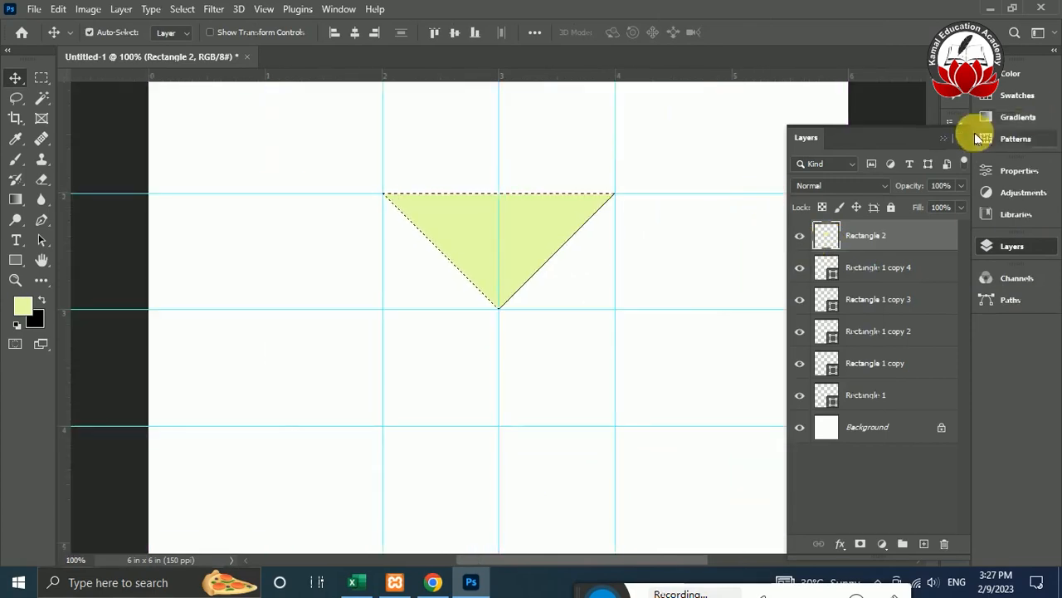
{"action": "left_click", "coordinate": [943, 138]}
Step: Sample the brown of the fifth swatch as the foreground color, fill the selected triangle with it and deselect
{"action": "left_click_drag", "start_coordinate": [931, 274], "coordinate": [943, 240]}
{"action": "left_click", "coordinate": [22, 307]}
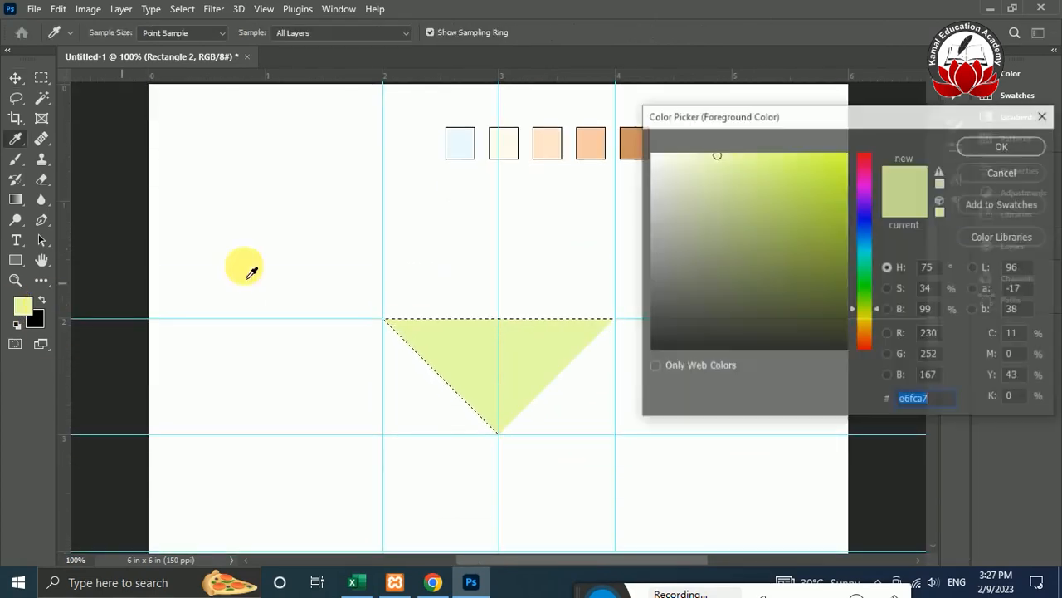
{"action": "left_click", "coordinate": [635, 144]}
{"action": "left_click", "coordinate": [1001, 145]}
{"action": "key", "text": "alt+BackSpace"}
{"action": "key", "text": "ctrl+d"}
Step: Activate the Eraser tool and bring up the textured tips in its brush settings
{"action": "left_click_drag", "start_coordinate": [936, 240], "coordinate": [928, 284]}
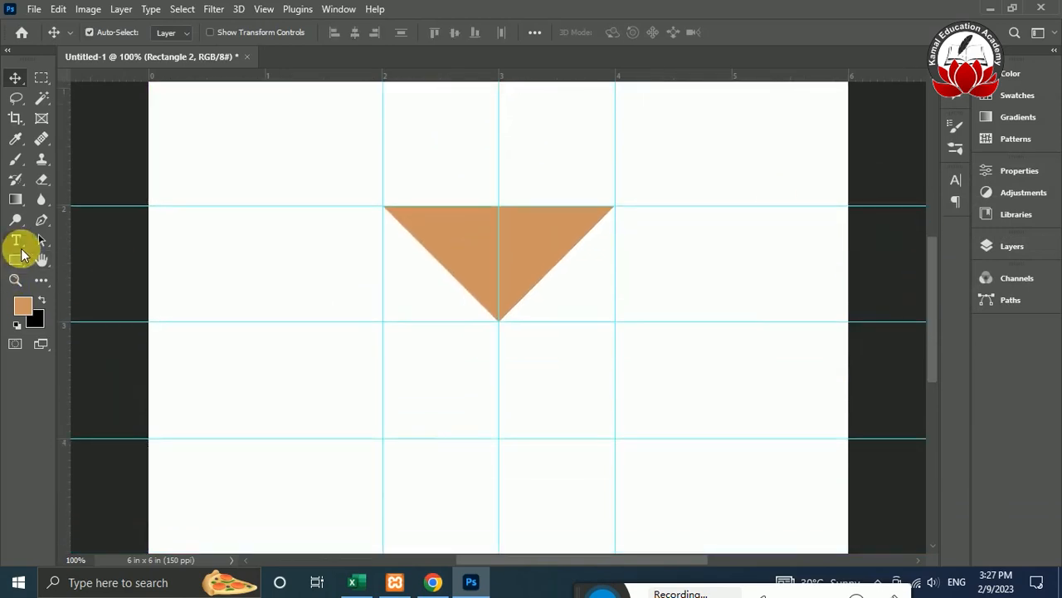
{"action": "left_click", "coordinate": [42, 181]}
{"action": "key", "text": "F5"}
{"action": "scroll", "coordinate": [925, 178], "scroll_direction": "down", "scroll_amount": 2}
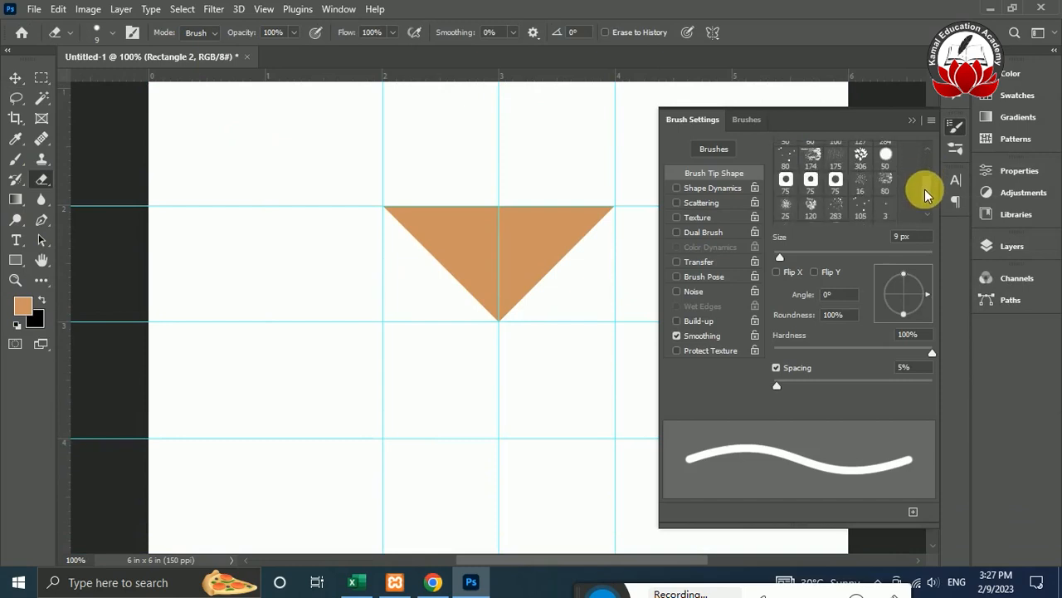
{"action": "left_click", "coordinate": [865, 159]}
{"action": "left_click", "coordinate": [498, 249]}
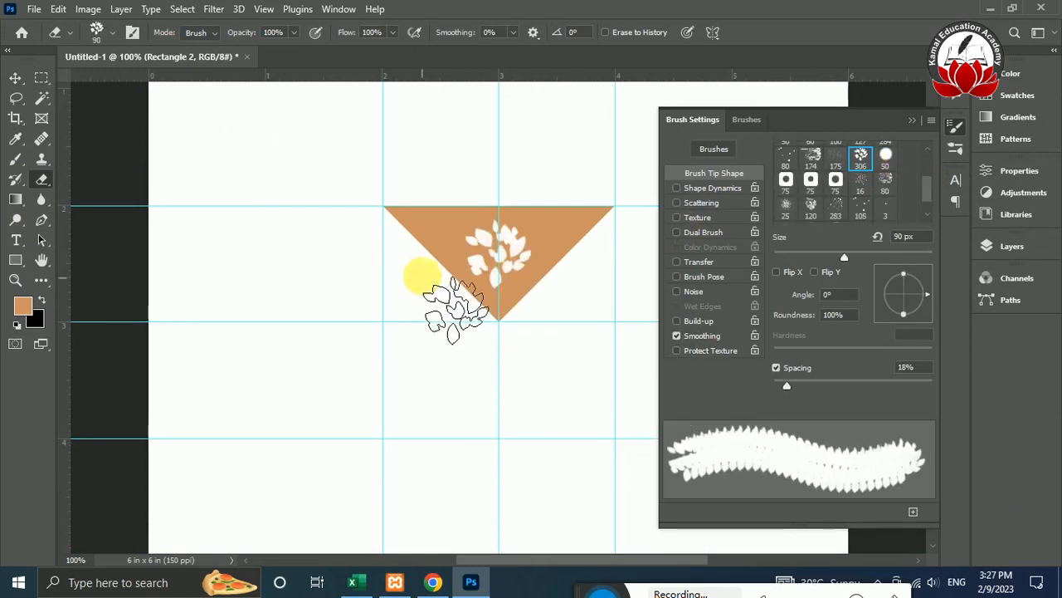
{"action": "key", "text": "ctrl+z"}
Step: Erase cloudy patches across the left and centre of the brown triangle with the 120 px textured brush tip
{"action": "left_click", "coordinate": [811, 205]}
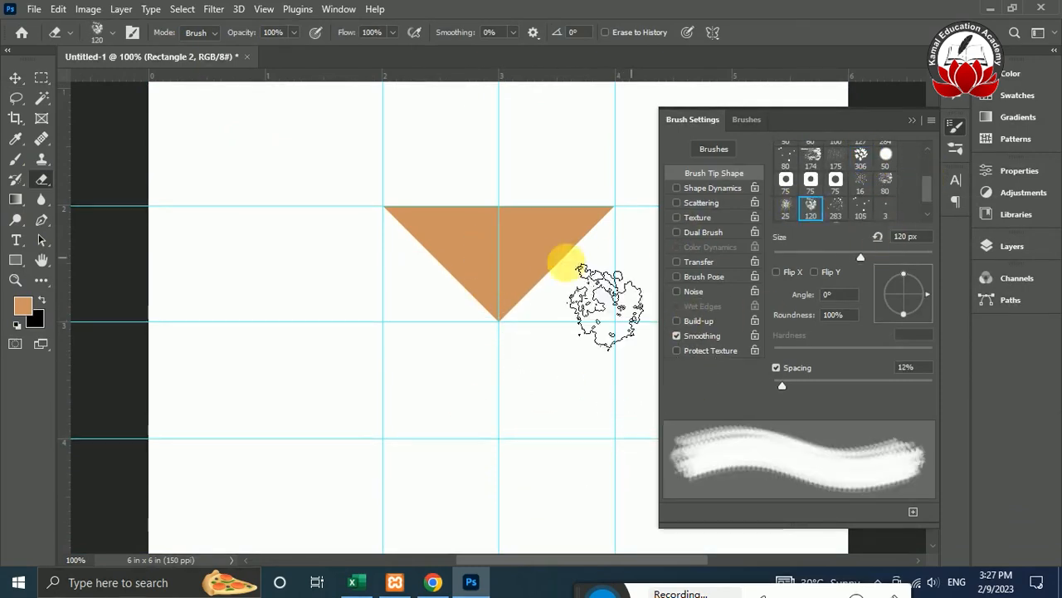
{"action": "left_click", "coordinate": [496, 249]}
{"action": "mouse_move", "coordinate": [519, 249]}
{"action": "left_mouse_down"}
{"action": "mouse_move", "coordinate": [403, 237]}
{"action": "mouse_move", "coordinate": [521, 304]}
{"action": "left_mouse_up"}
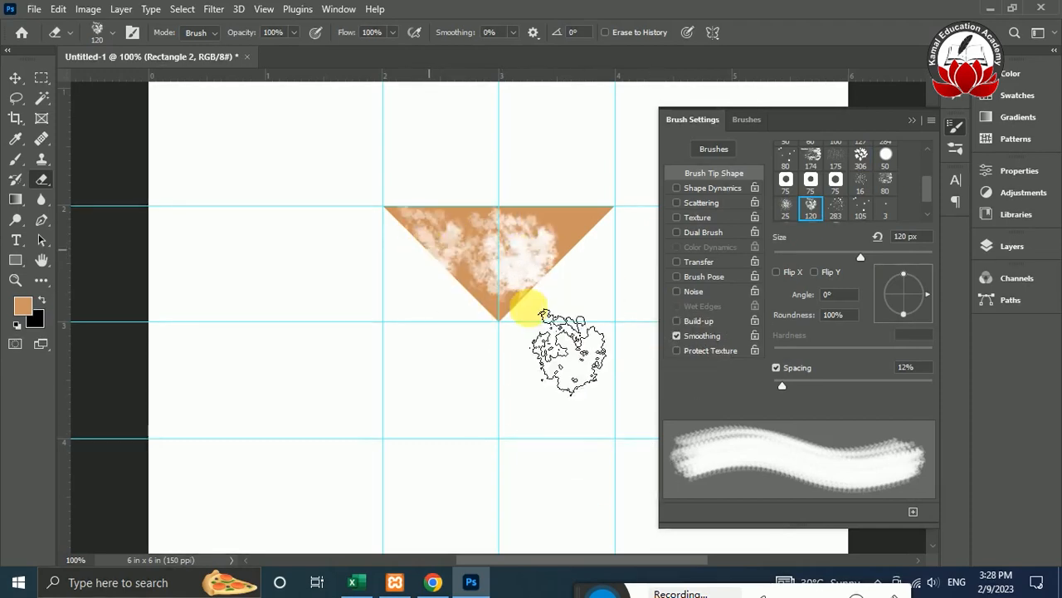
{"action": "left_click", "coordinate": [917, 123]}
{"action": "left_click", "coordinate": [15, 78]}
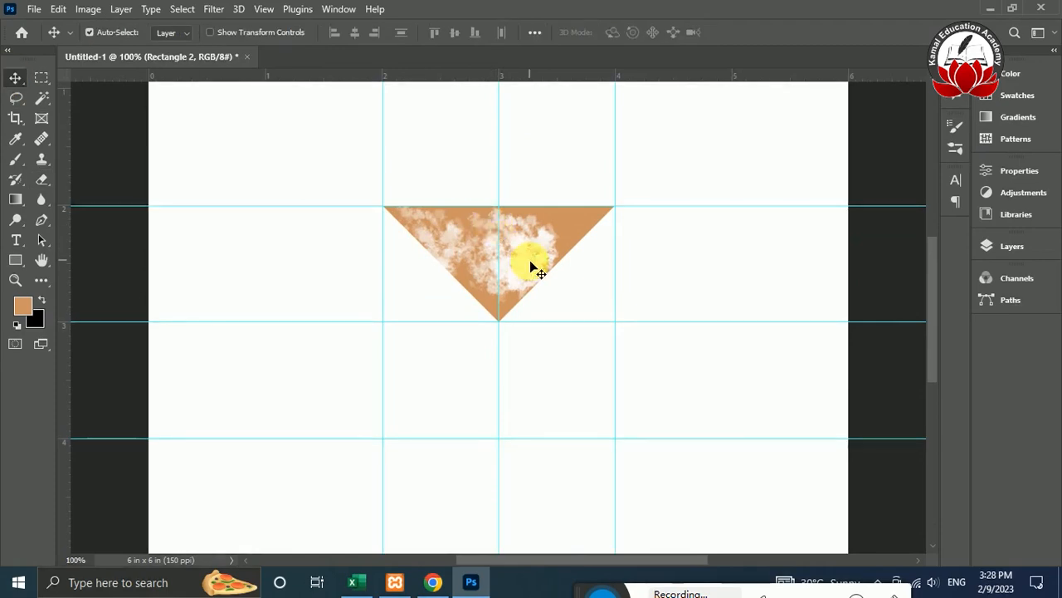
Step: Duplicate the textured triangle's layer
{"action": "left_click", "coordinate": [1029, 259]}
{"action": "left_click", "coordinate": [877, 239]}
{"action": "key", "text": "ctrl+j"}
{"action": "key", "text": "ctrl+t"}
{"action": "left_click_drag", "start_coordinate": [499, 263], "coordinate": [576, 417]}
{"action": "key", "text": "Return"}
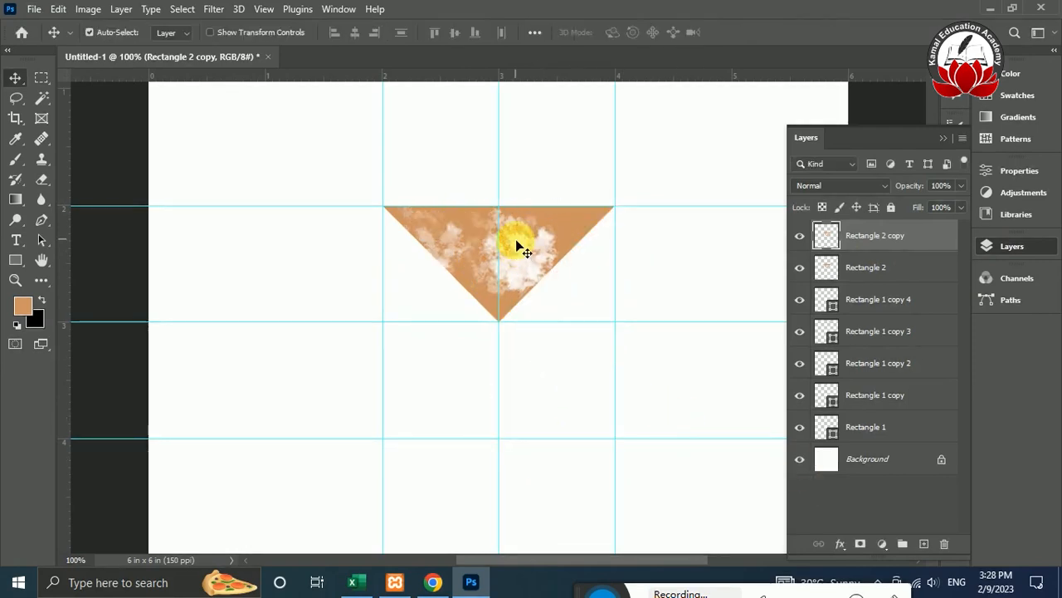
Step: Warp the duplicated triangle by pulling both lower corner points of its grid inward so the sloping sides and tip draw in
{"action": "key", "text": "ctrl+t"}
{"action": "right_click", "coordinate": [481, 283]}
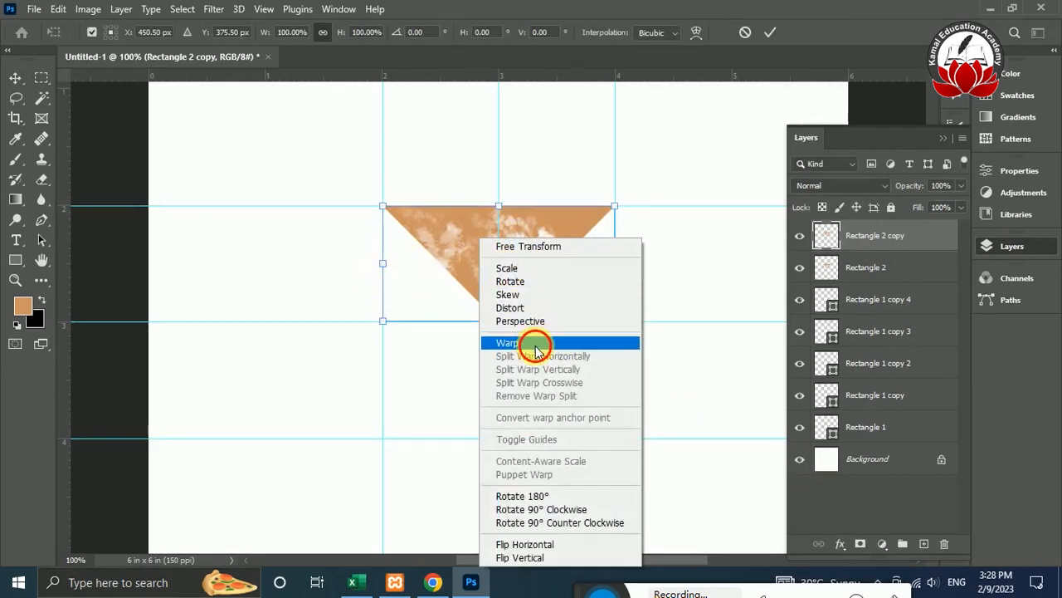
{"action": "left_click", "coordinate": [543, 340]}
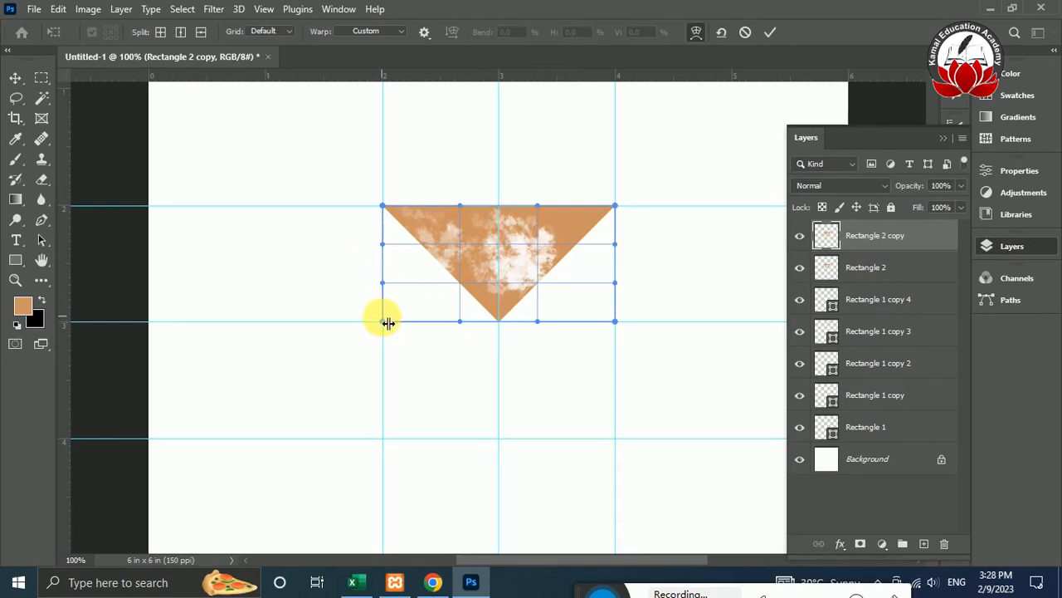
{"action": "left_click_drag", "start_coordinate": [389, 317], "coordinate": [422, 294]}
{"action": "left_click_drag", "start_coordinate": [459, 249], "coordinate": [461, 248]}
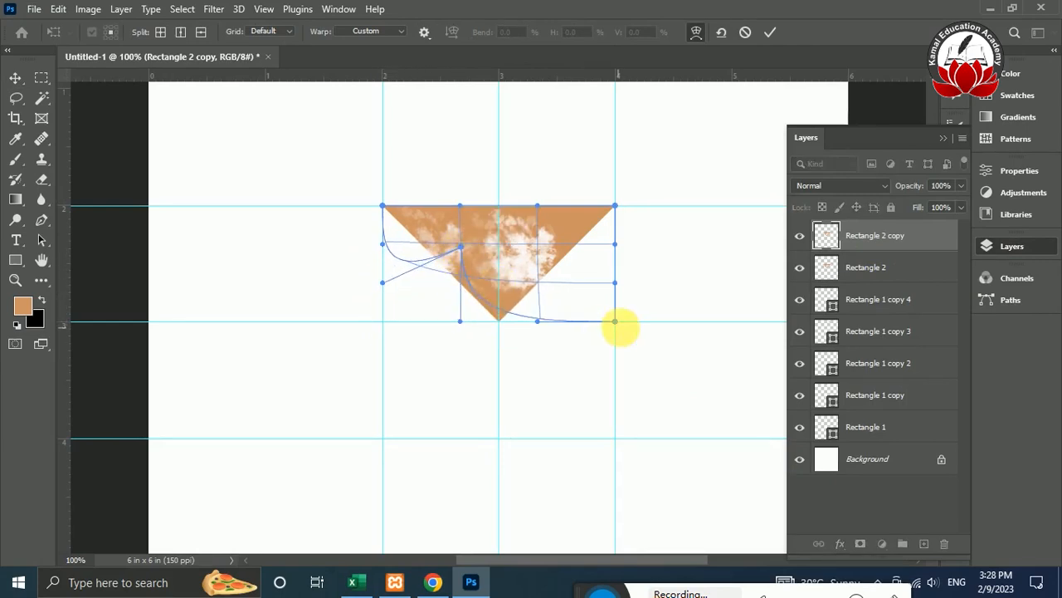
{"action": "left_click_drag", "start_coordinate": [612, 322], "coordinate": [542, 268]}
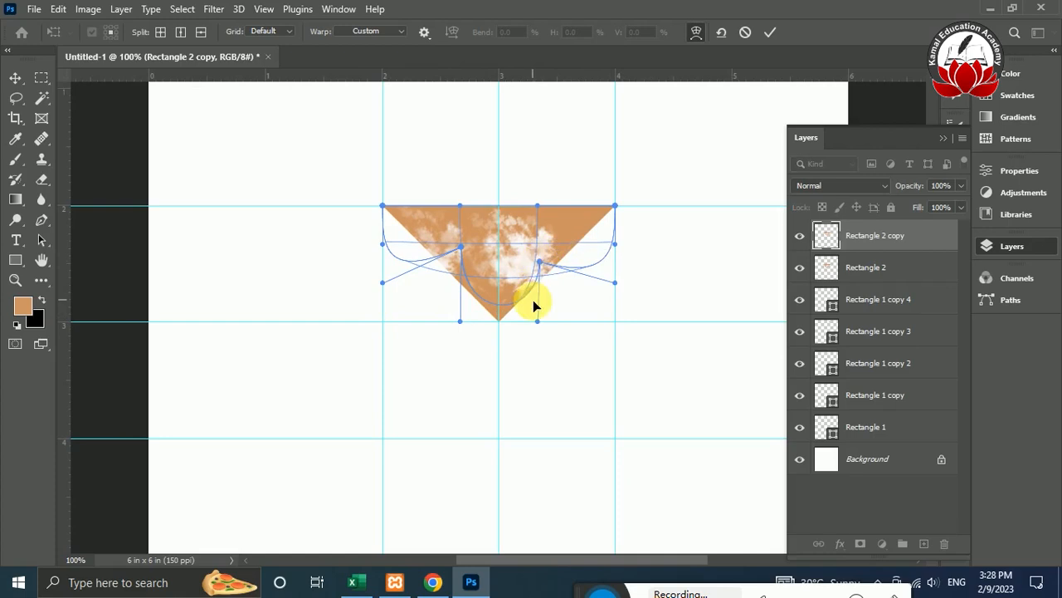
{"action": "key", "text": "Return"}
Step: Delete the original unwarped triangle's layer, Rectangle 2
{"action": "left_click", "coordinate": [908, 272]}
{"action": "key", "text": "Delete"}
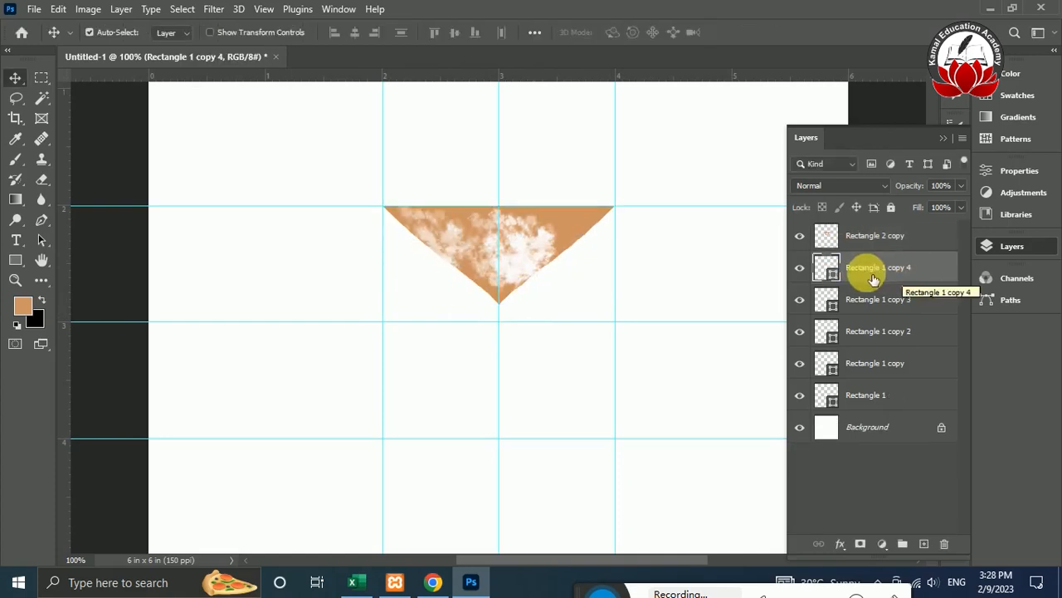
{"action": "left_click", "coordinate": [727, 274]}
Step: Duplicate the warped triangle and rotate the copy 90° clockwise about the guide intersection at 3 in, onto the square's right side
{"action": "left_click", "coordinate": [912, 236]}
{"action": "key", "text": "ctrl+j"}
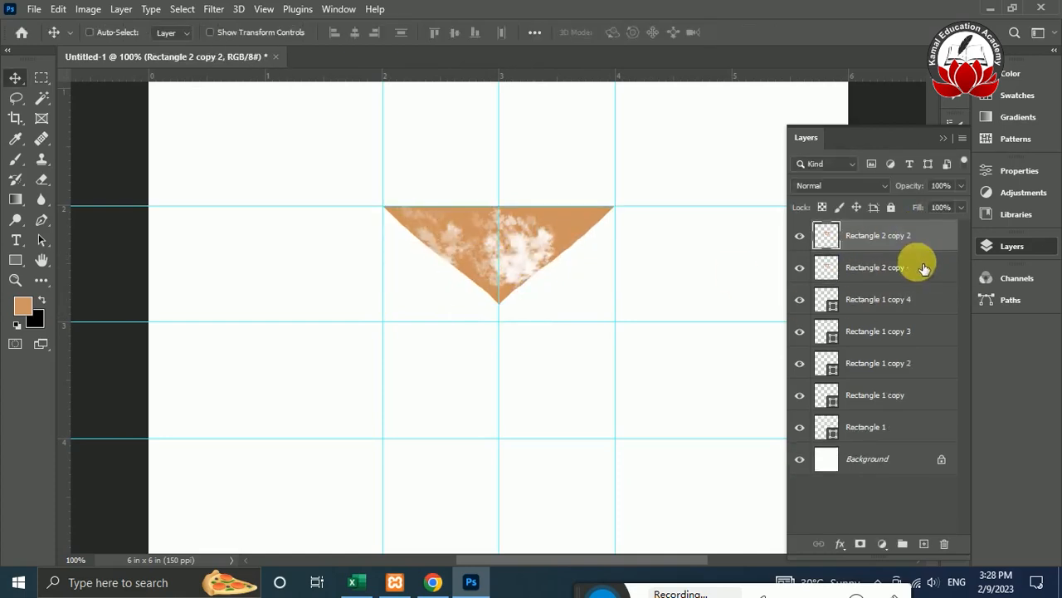
{"action": "key", "text": "ctrl+t"}
{"action": "left_click_drag", "start_coordinate": [498, 255], "coordinate": [500, 326]}
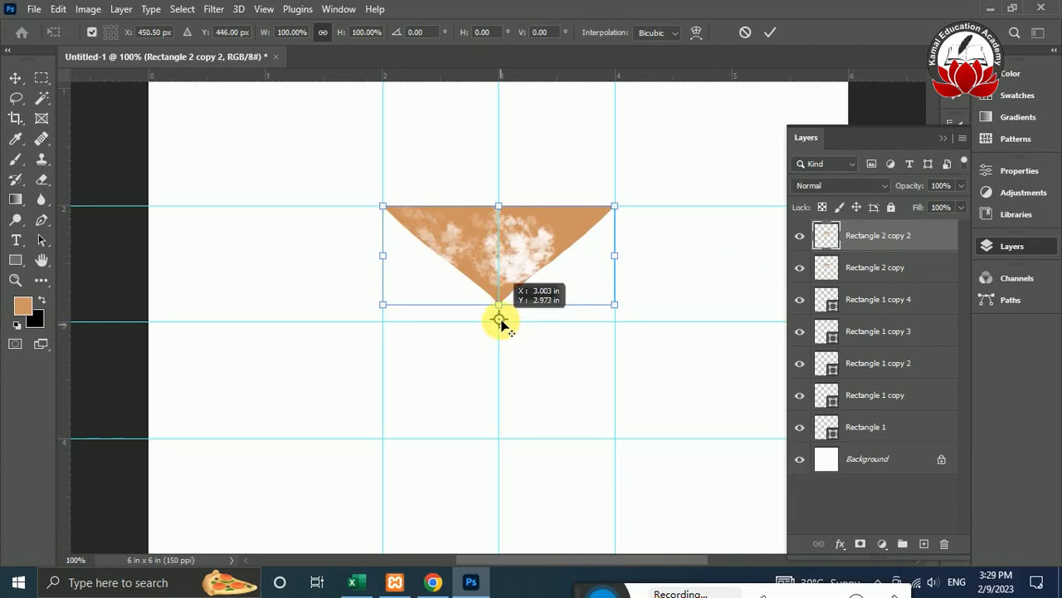
{"action": "left_click_drag", "start_coordinate": [652, 208], "coordinate": [582, 428]}
{"action": "key", "text": "Return"}
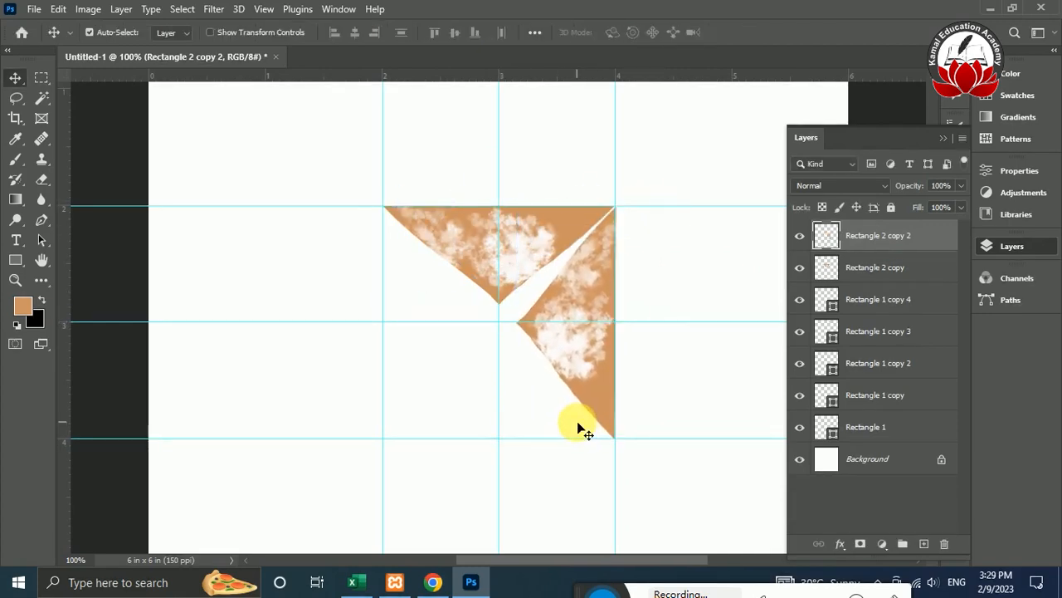
Step: Duplicate both triangles together and flip the copies horizontally and vertically onto the two opposite sides of the square
{"action": "left_click", "coordinate": [581, 371]}
{"action": "left_click", "coordinate": [905, 236]}
{"action": "left_click", "coordinate": [891, 272], "text": "ctrl"}
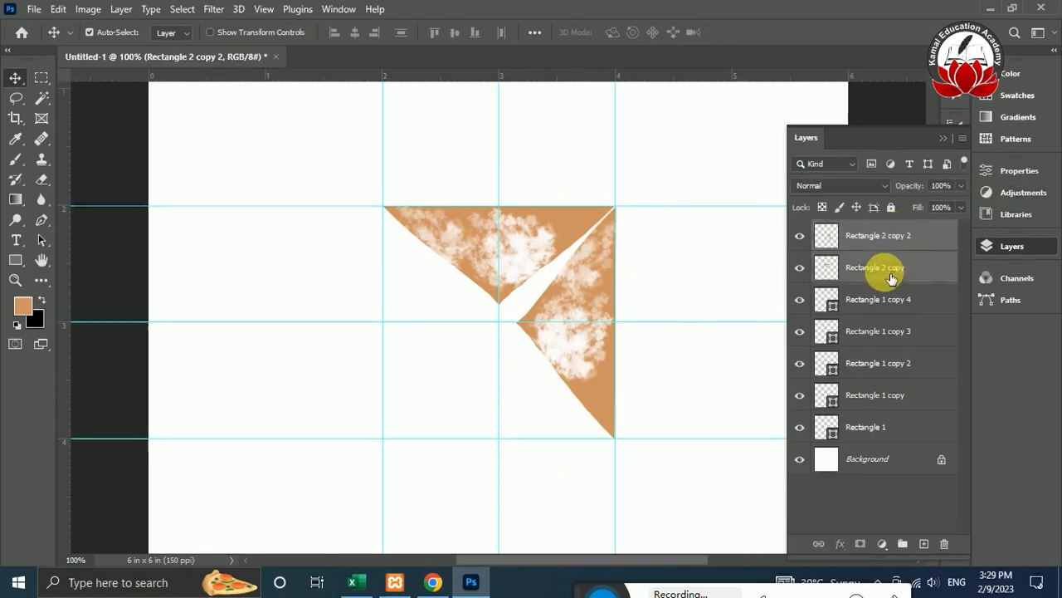
{"action": "key", "text": "ctrl+j"}
{"action": "key", "text": "ctrl+t"}
{"action": "left_click_drag", "start_coordinate": [500, 324], "coordinate": [614, 322]}
{"action": "right_click", "coordinate": [614, 322]}
{"action": "left_click", "coordinate": [631, 387]}
{"action": "left_click_drag", "start_coordinate": [706, 284], "coordinate": [445, 307]}
{"action": "right_click", "coordinate": [455, 281]}
{"action": "left_click", "coordinate": [543, 504]}
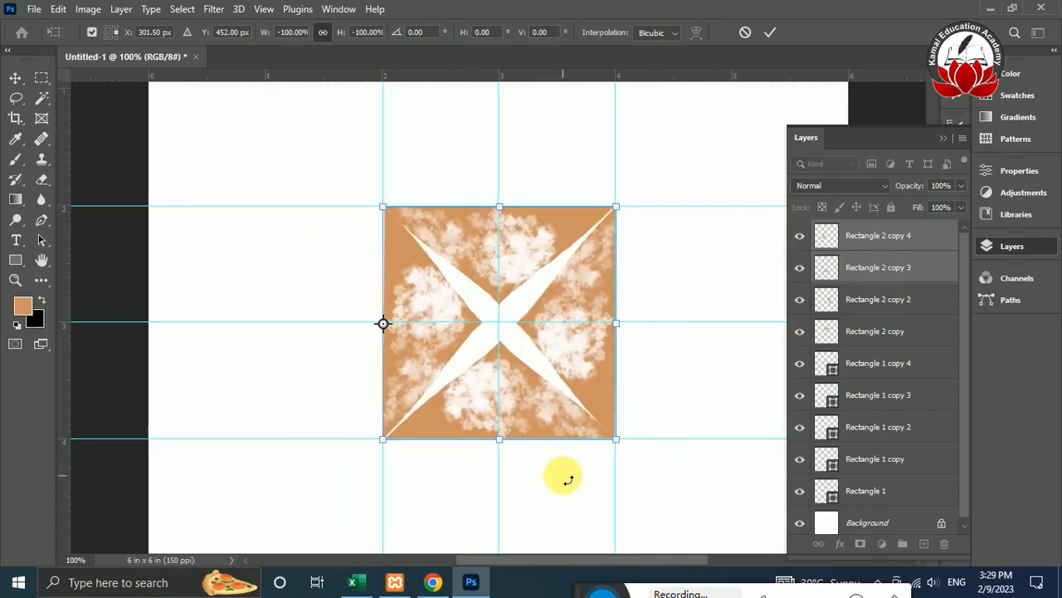
{"action": "key", "text": "Return"}
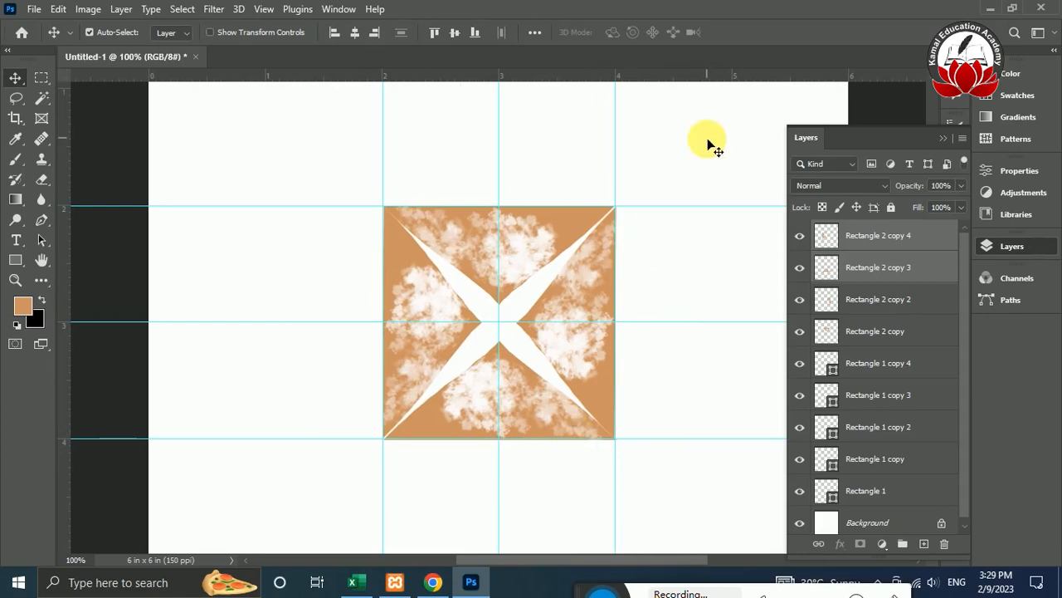
Step: Merge the four textured triangle layers into one layer
{"action": "left_click", "coordinate": [883, 336]}
{"action": "left_click", "coordinate": [897, 236], "text": "shift"}
{"action": "key", "text": "ctrl+e"}
{"action": "key", "text": "ctrl+minus"}
{"action": "key", "text": "ctrl+plus"}
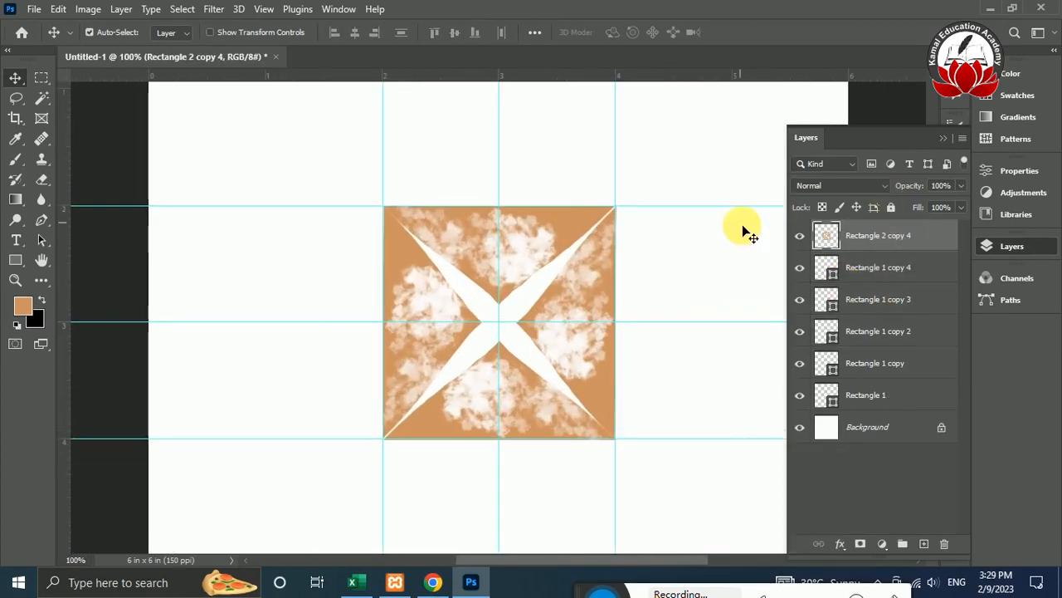
{"action": "key", "text": "ctrl"}
{"action": "left_click", "coordinate": [955, 139]}
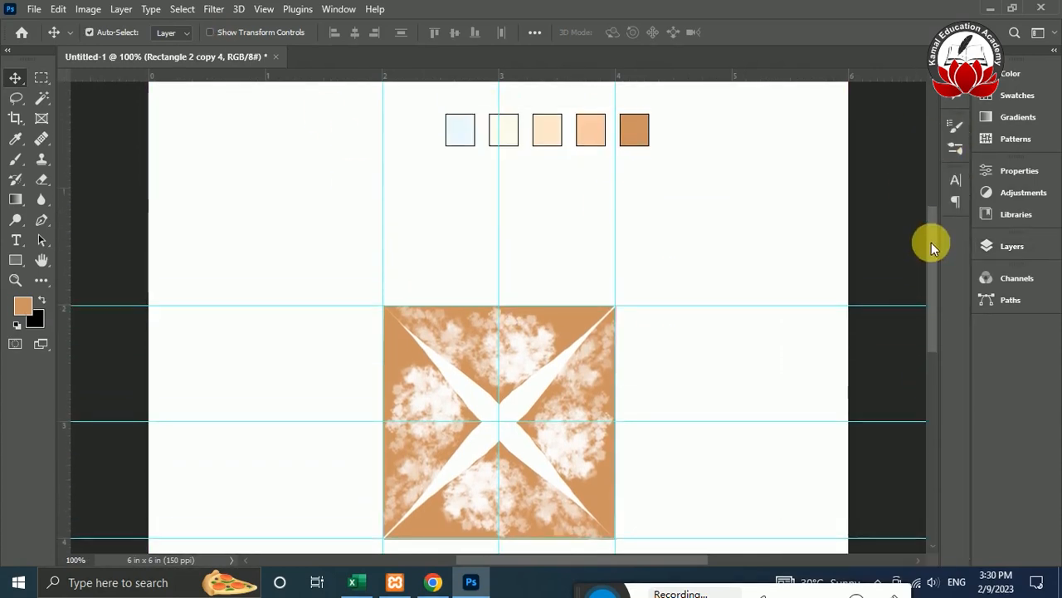
Step: Draw a rectangle about 26 × 24 px just above the square's upper-left corner, aligned to the guide, with a light peach fill and no stroke
{"action": "left_click", "coordinate": [14, 259]}
{"action": "left_click_drag", "start_coordinate": [384, 195], "coordinate": [408, 215]}
{"action": "left_click", "coordinate": [809, 327]}
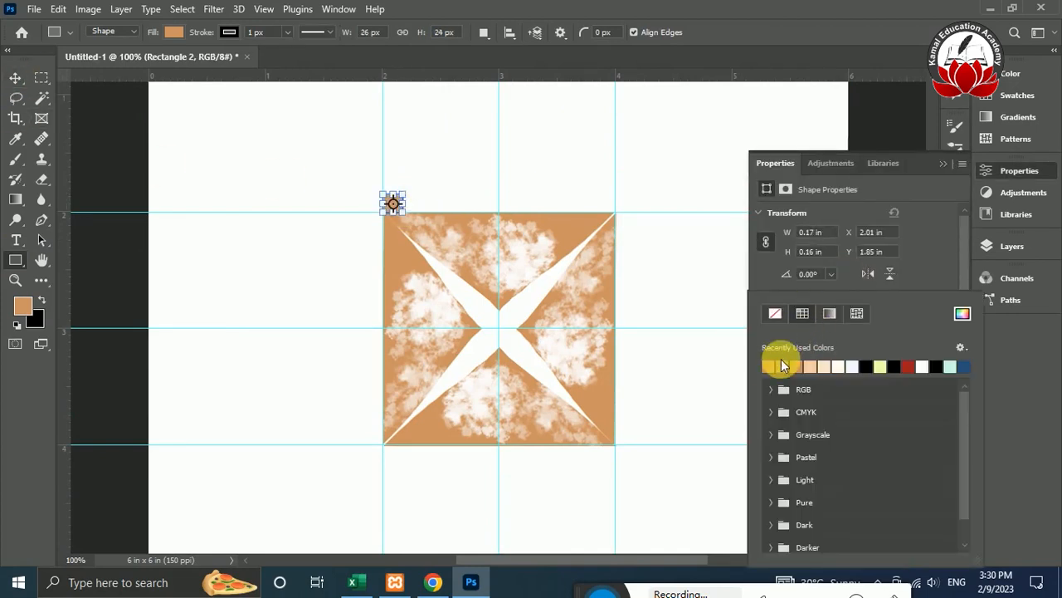
{"action": "left_click", "coordinate": [14, 77]}
{"action": "left_click", "coordinate": [404, 193]}
{"action": "left_click_drag", "start_coordinate": [395, 206], "coordinate": [396, 198]}
{"action": "left_click", "coordinate": [807, 327]}
{"action": "left_click", "coordinate": [774, 314]}
{"action": "left_click", "coordinate": [738, 203]}
{"action": "left_click", "coordinate": [942, 163]}
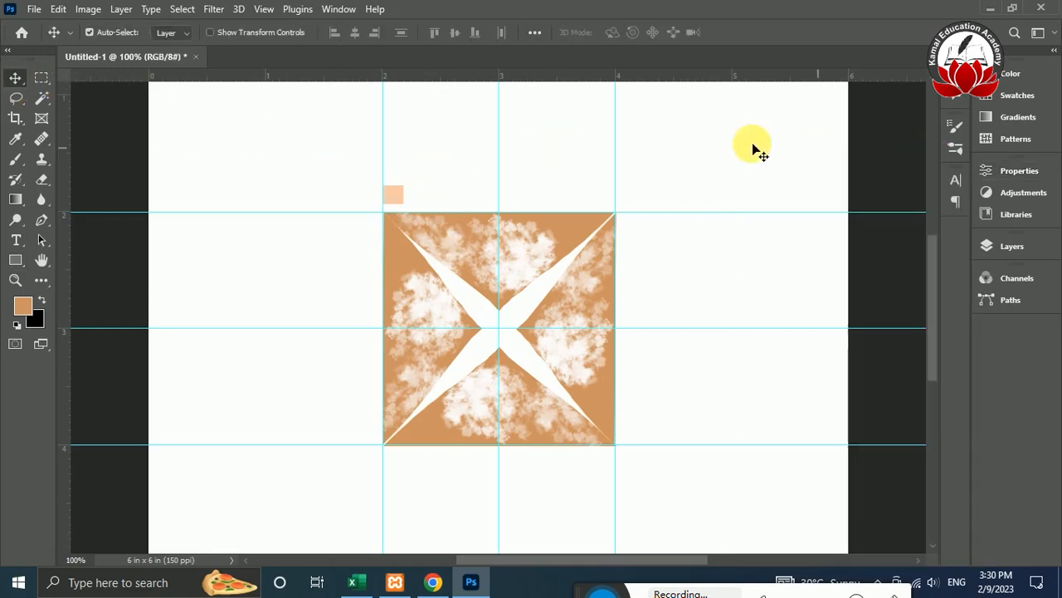
Step: Duplicate the small peach rectangle along the square's upper edge to form a row of nine
{"action": "key", "text": "ctrl+plus"}
{"action": "scroll", "coordinate": [308, 285], "scroll_direction": "up", "scroll_amount": 5}
{"action": "left_click", "coordinate": [297, 300]}
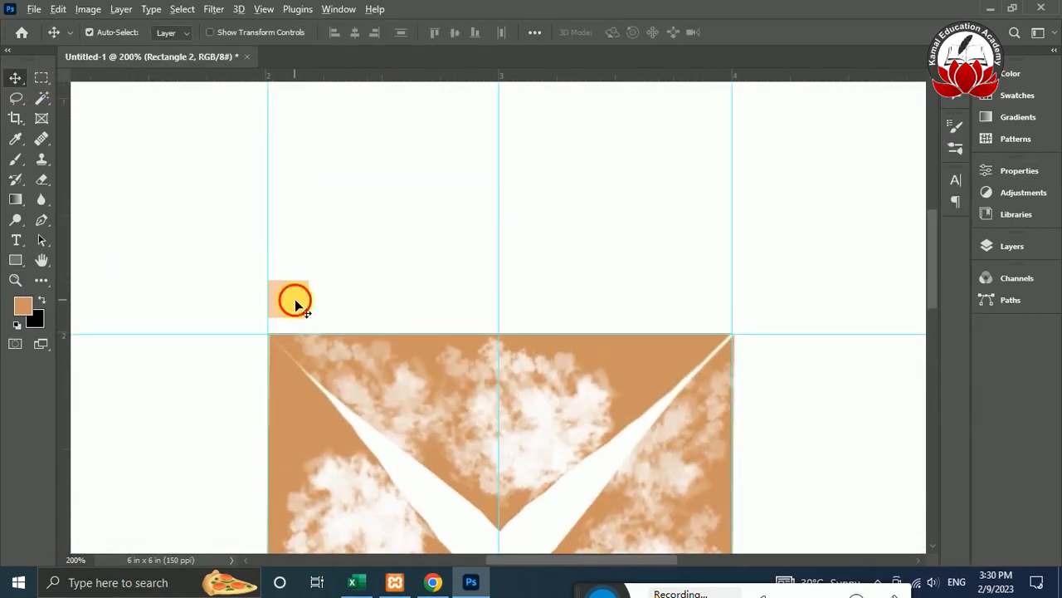
{"action": "left_click_drag", "start_coordinate": [350, 305], "coordinate": [562, 310]}
{"action": "left_click_drag", "start_coordinate": [562, 311], "coordinate": [675, 314]}
{"action": "left_click_drag", "start_coordinate": [675, 314], "coordinate": [729, 314]}
Step: Merge the nine small rectangle layers into one and shift the row slightly to the right
{"action": "left_click", "coordinate": [996, 246]}
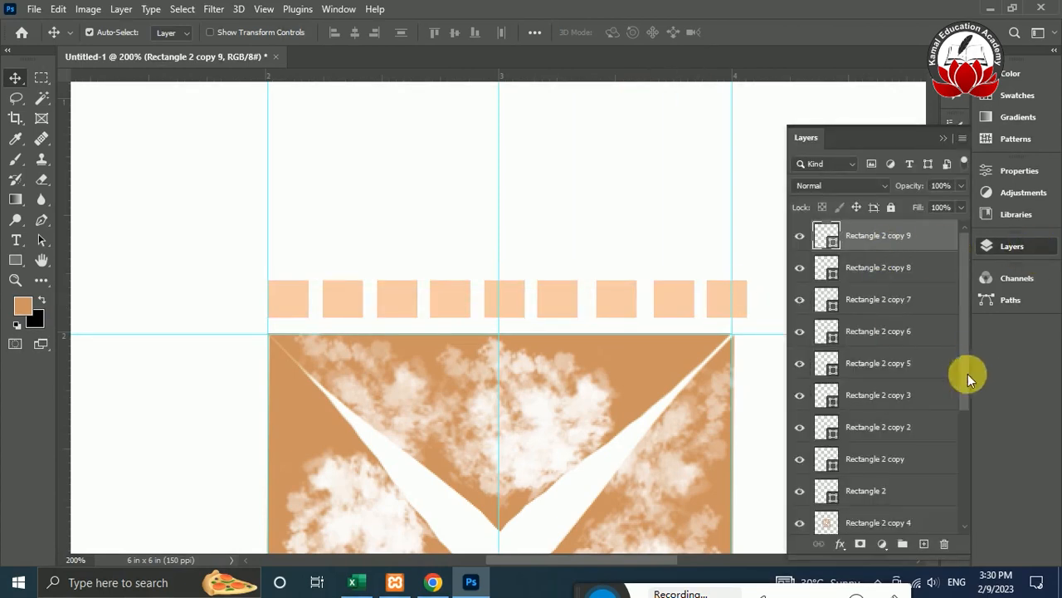
{"action": "left_click", "coordinate": [961, 492], "text": "shift"}
{"action": "key", "text": "ctrl+e"}
{"action": "left_click_drag", "start_coordinate": [562, 314], "coordinate": [544, 305]}
{"action": "key", "text": "ctrl+minus"}
{"action": "key", "text": "ctrl+minus"}
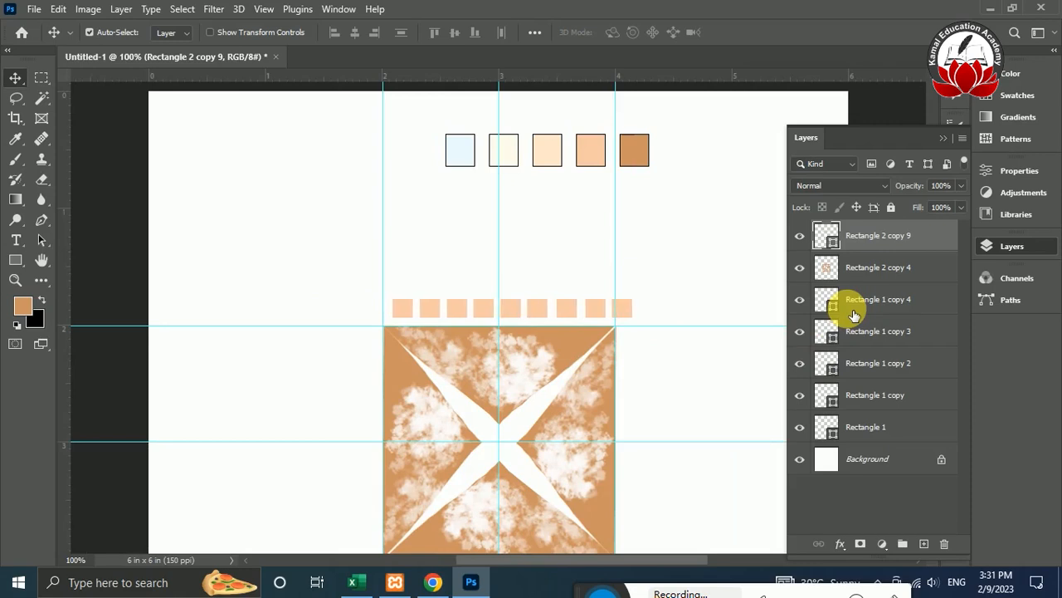
{"action": "key", "text": "ctrl+plus"}
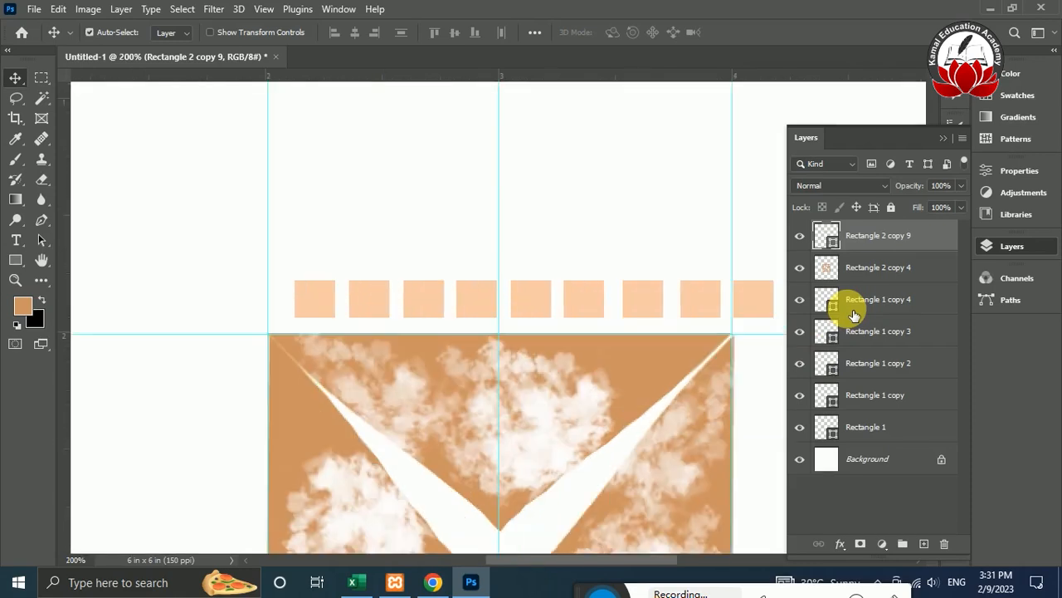
Step: Stretch the peach row to about 105.8% width and centre it on the vertical guide at 3 in above the brown square
{"action": "key", "text": "ctrl+t"}
{"action": "left_click_drag", "start_coordinate": [750, 325], "coordinate": [725, 328]}
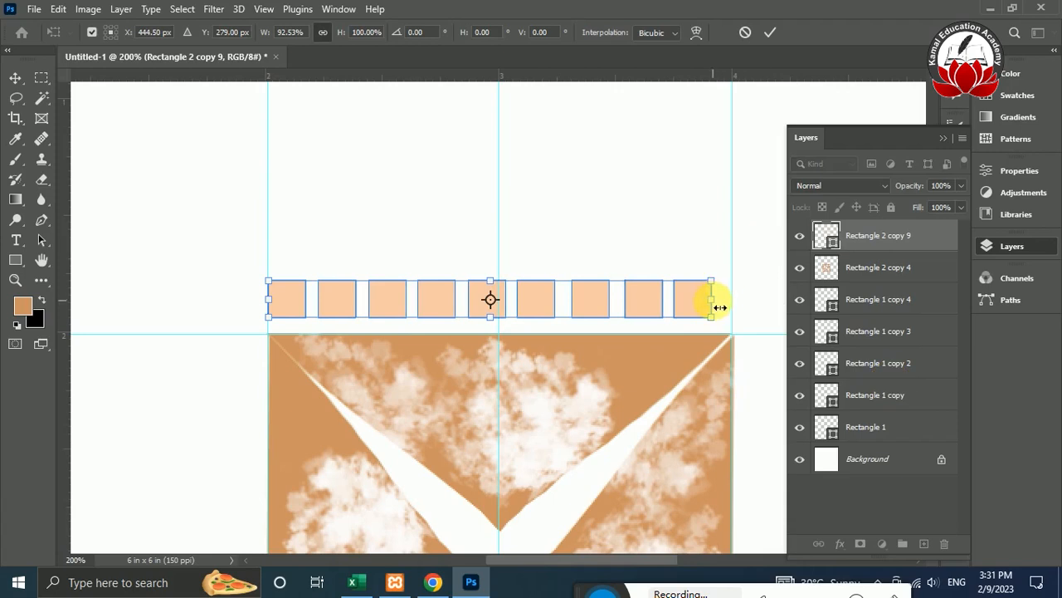
{"action": "left_click_drag", "start_coordinate": [718, 307], "coordinate": [761, 303]}
{"action": "left_click_drag", "start_coordinate": [610, 304], "coordinate": [597, 300]}
{"action": "left_click_drag", "start_coordinate": [751, 304], "coordinate": [774, 301]}
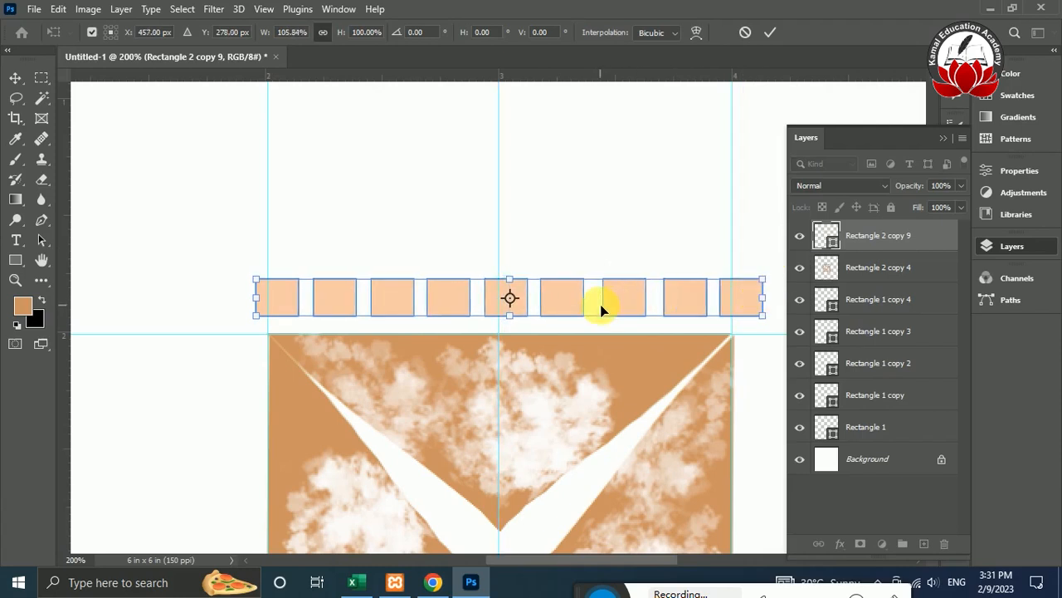
{"action": "left_click_drag", "start_coordinate": [603, 303], "coordinate": [589, 311]}
{"action": "key", "text": "Return"}
{"action": "key", "text": "ctrl+minus"}
{"action": "key", "text": "ctrl+minus"}
{"action": "key", "text": "ctrl+plus"}
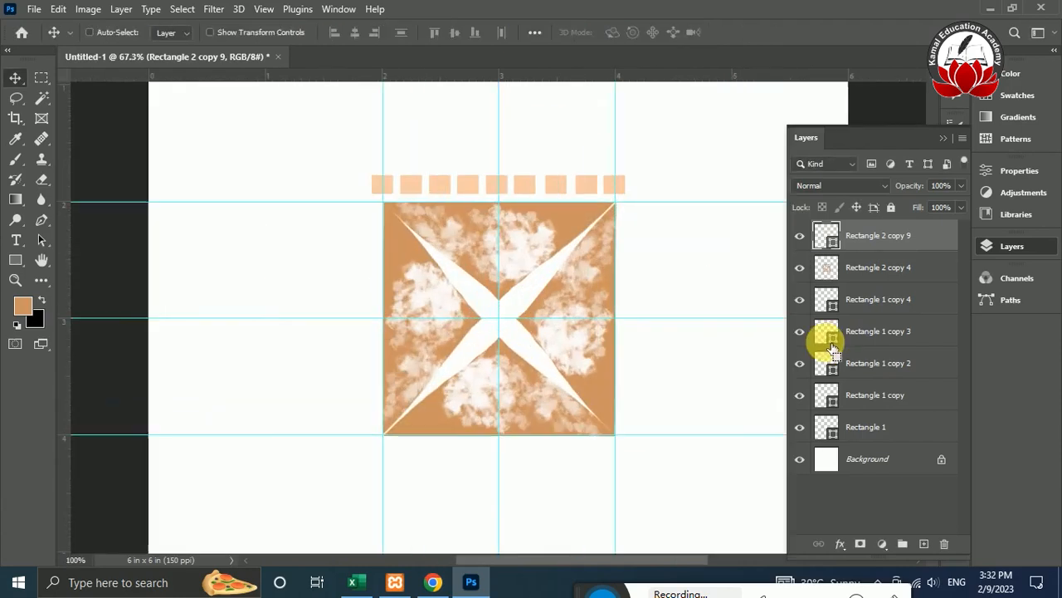
{"action": "left_click", "coordinate": [942, 139]}
{"action": "left_click_drag", "start_coordinate": [932, 280], "coordinate": [933, 234]}
{"action": "key", "text": "ctrl+plus"}
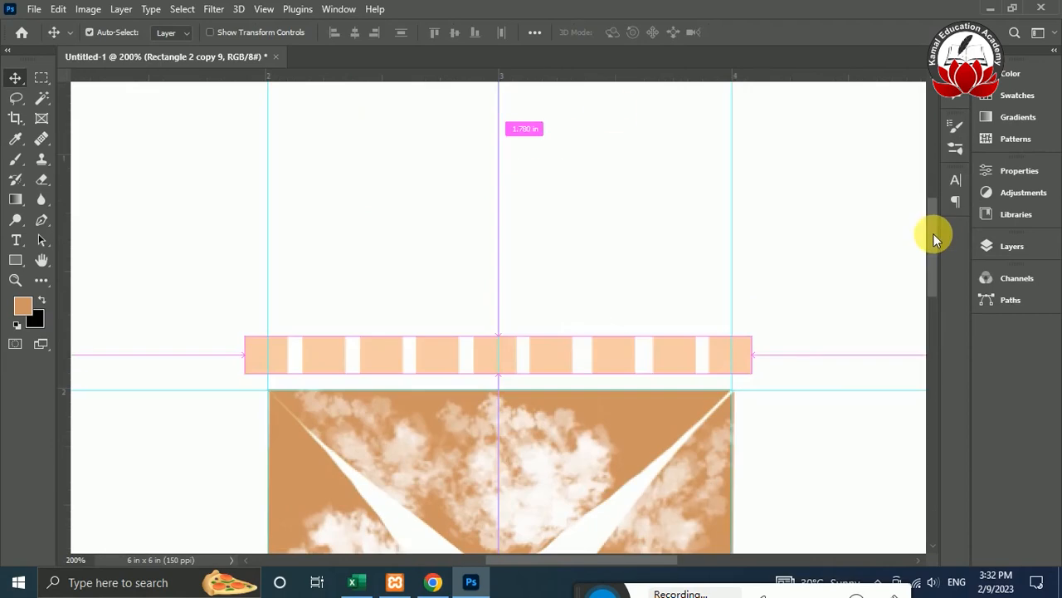
{"action": "left_click", "coordinate": [17, 262]}
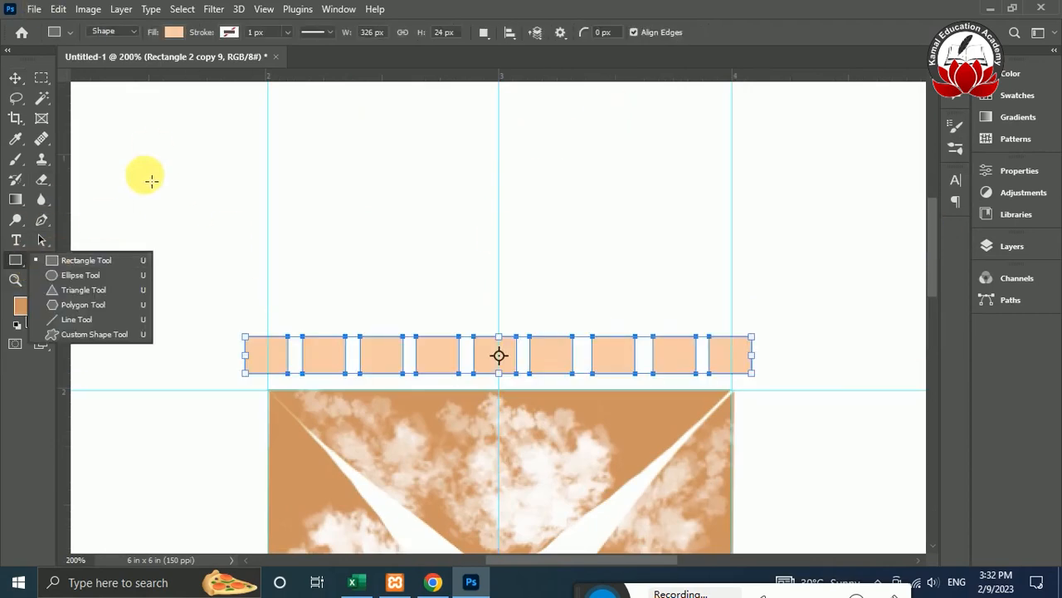
{"action": "left_click", "coordinate": [15, 78]}
{"action": "left_click", "coordinate": [143, 174]}
{"action": "left_click", "coordinate": [18, 259]}
{"action": "left_click", "coordinate": [95, 260]}
{"action": "left_click_drag", "start_coordinate": [241, 301], "coordinate": [272, 337]}
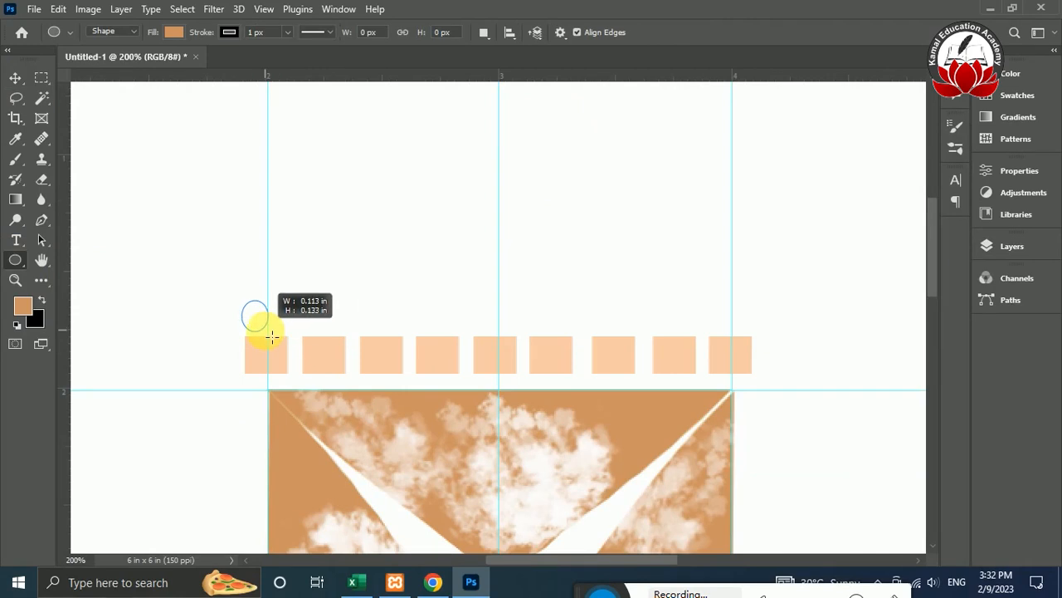
{"action": "left_click_drag", "start_coordinate": [282, 339], "coordinate": [282, 339]}
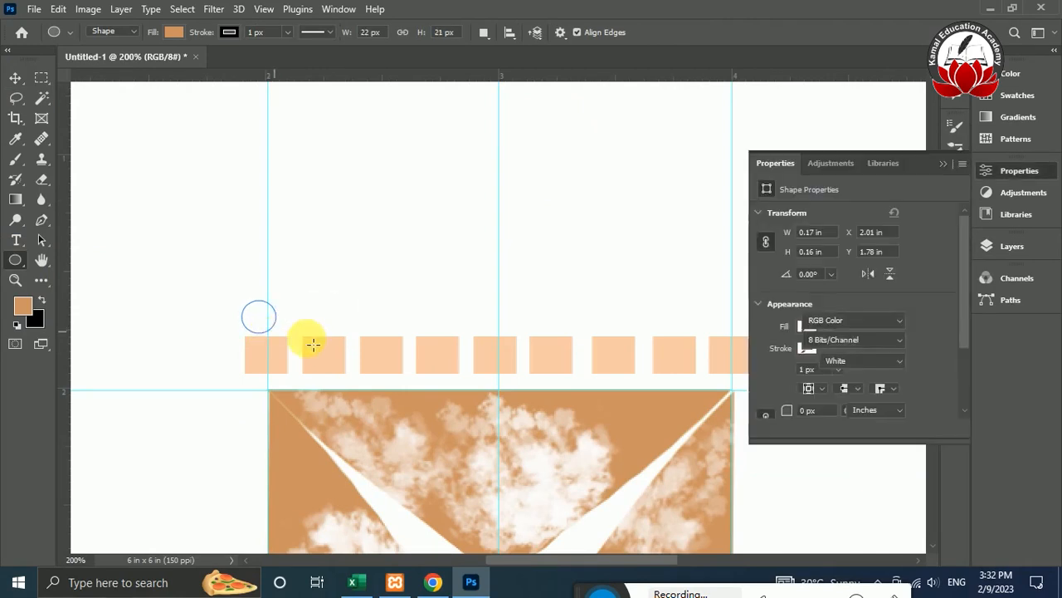
{"action": "left_click", "coordinate": [17, 78]}
{"action": "key", "text": "Delete"}
Step: Create a peach circle 100 px wide with the Ellipse tool and move it into the blank area above the row
{"action": "key", "text": "u"}
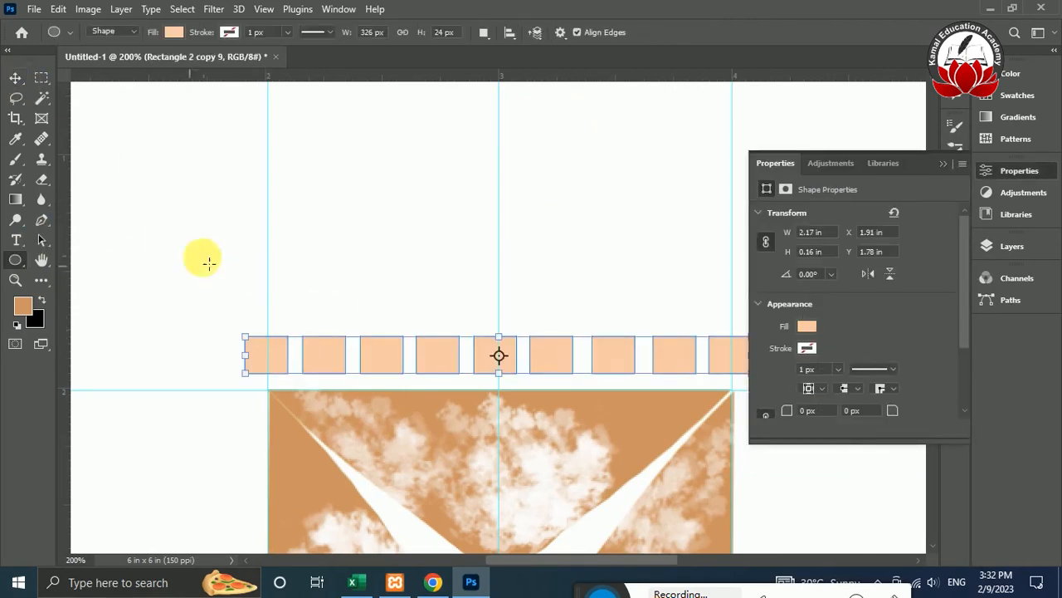
{"action": "left_click", "coordinate": [209, 261]}
{"action": "type", "text": "100"}
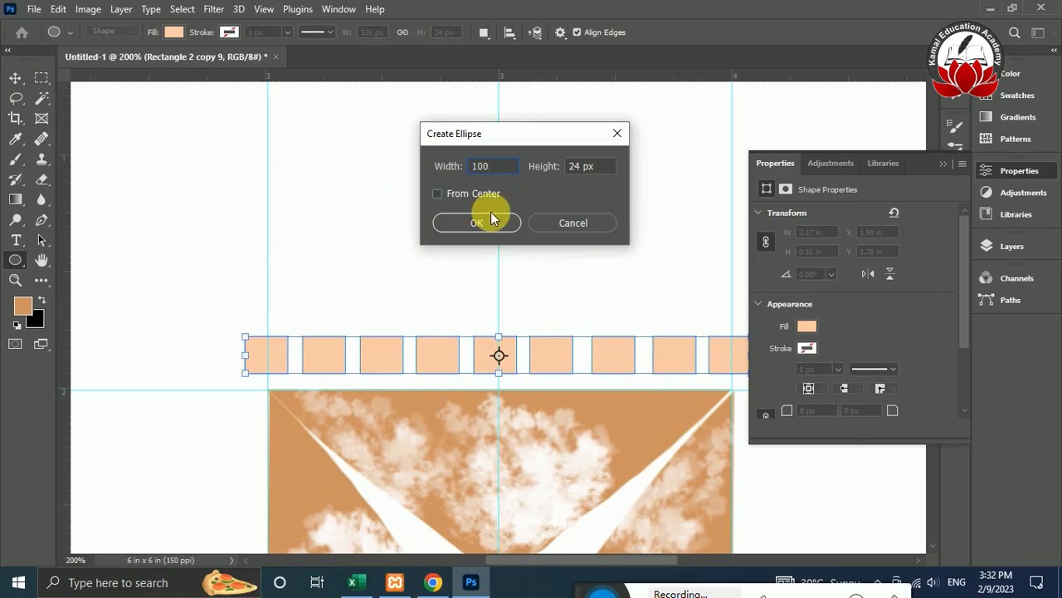
{"action": "left_click", "coordinate": [477, 222]}
{"action": "left_click", "coordinate": [16, 77]}
{"action": "left_click_drag", "start_coordinate": [216, 296], "coordinate": [252, 240]}
Step: Scale the circle down to about 0.07 in across and place it just above the first rectangle's left edge
{"action": "key", "text": "ctrl+t"}
{"action": "left_click_drag", "start_coordinate": [359, 168], "coordinate": [254, 316]}
{"action": "key", "text": "Return"}
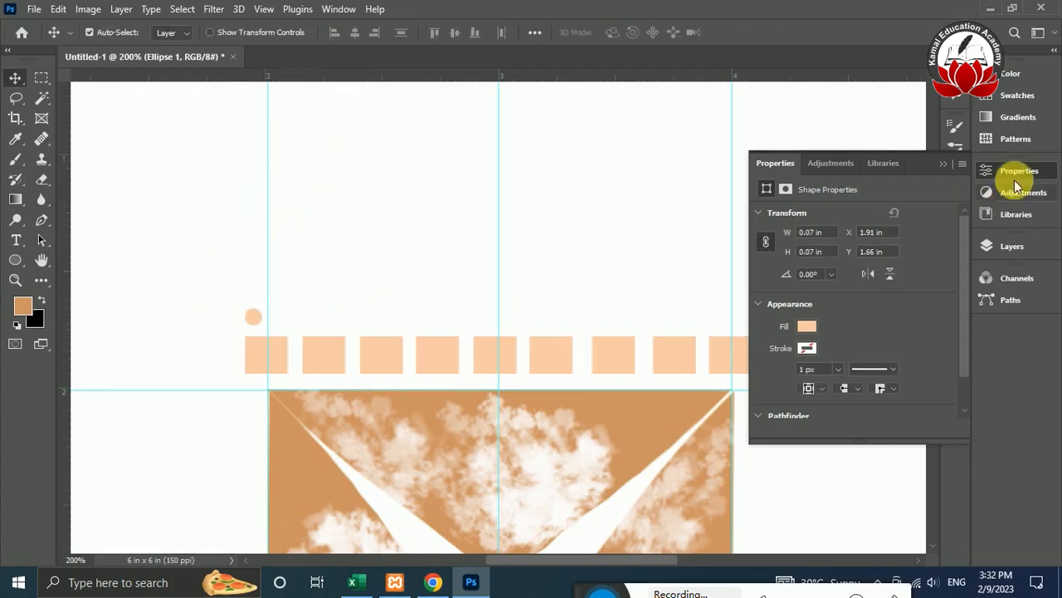
{"action": "left_click", "coordinate": [943, 163]}
{"action": "left_click_drag", "start_coordinate": [254, 322], "coordinate": [746, 320]}
{"action": "key", "text": "ctrl"}
{"action": "key", "text": "ctrl+z"}
Step: Duplicate the small circle twice to the right at even spacing and delete the surplus copy, Ellipse 1 copy 3
{"action": "left_click_drag", "start_coordinate": [257, 319], "coordinate": [288, 317]}
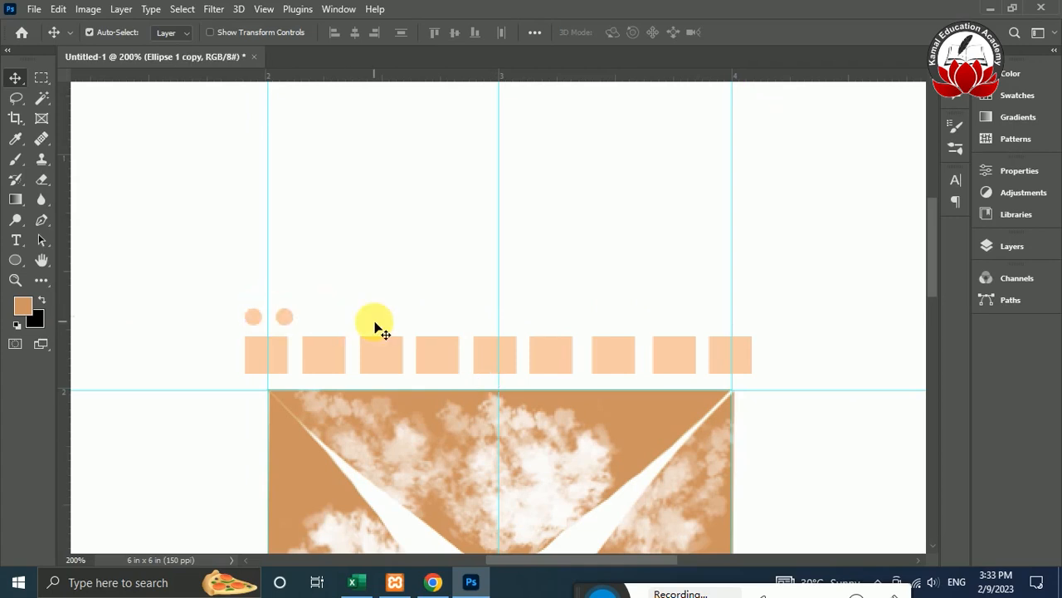
{"action": "left_click_drag", "start_coordinate": [281, 315], "coordinate": [312, 315]}
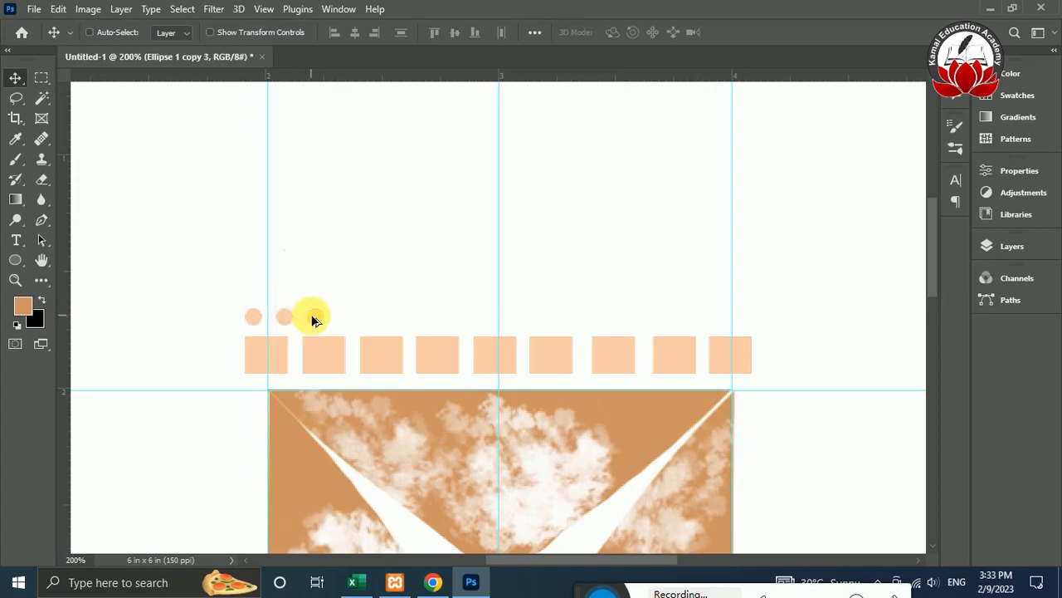
{"action": "left_click", "coordinate": [996, 246]}
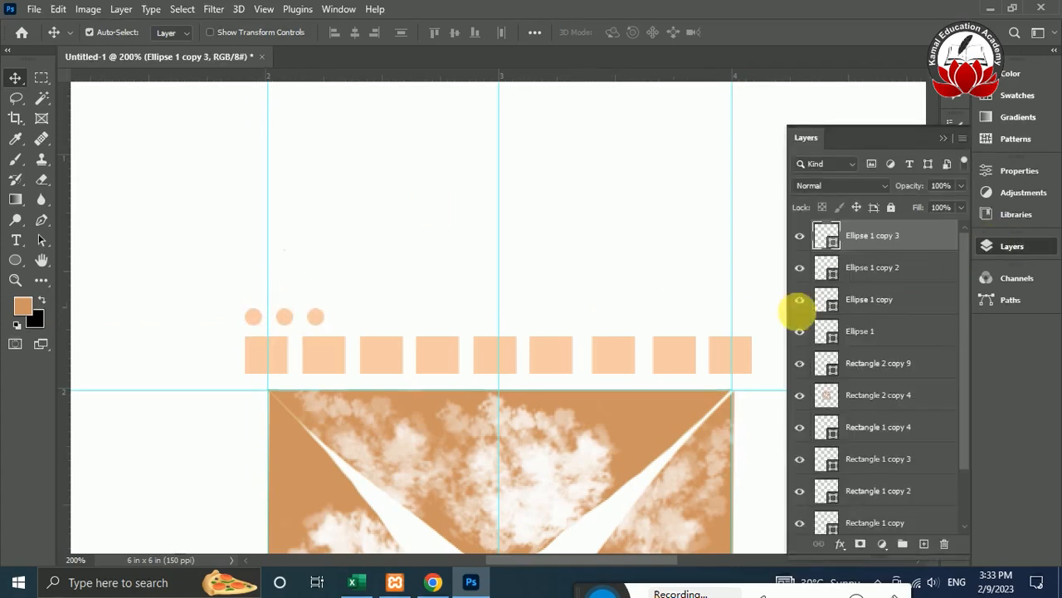
{"action": "left_click", "coordinate": [801, 302]}
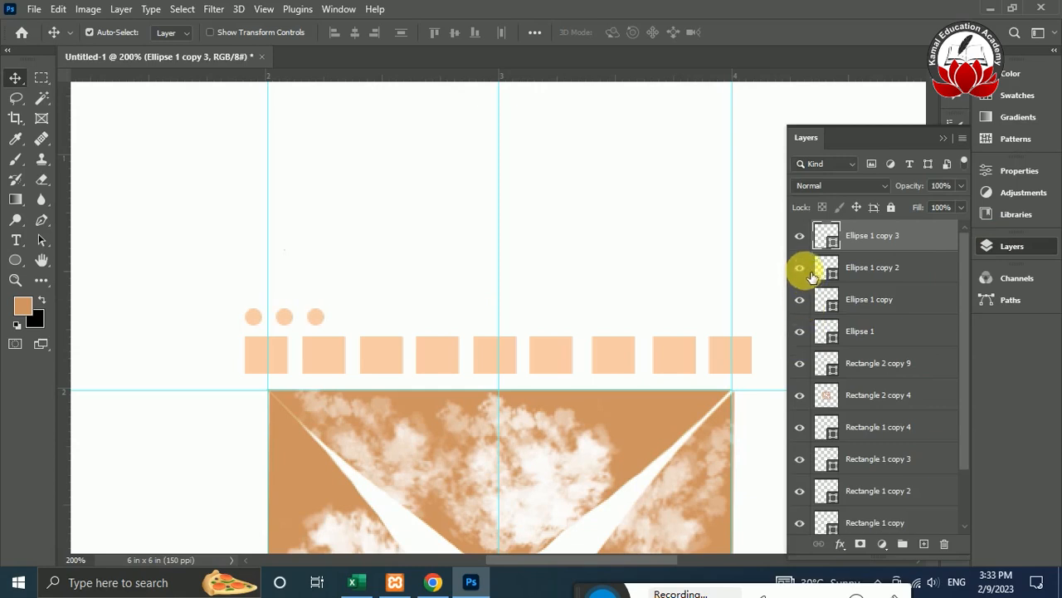
{"action": "left_click_drag", "start_coordinate": [317, 317], "coordinate": [357, 317]}
{"action": "key", "text": "ctrl+z"}
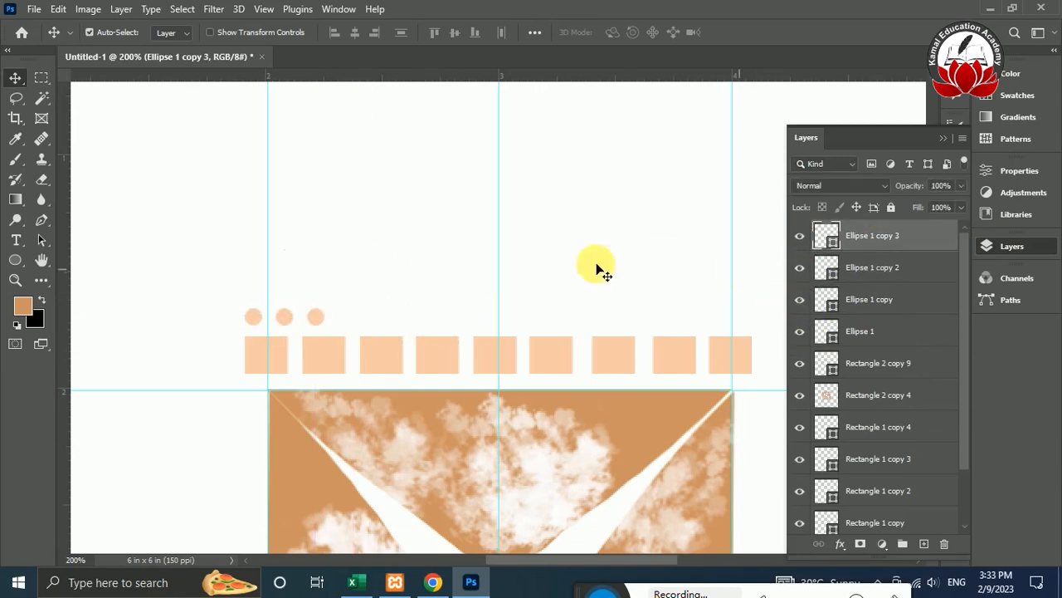
{"action": "left_click", "coordinate": [913, 236]}
{"action": "key", "text": "Delete"}
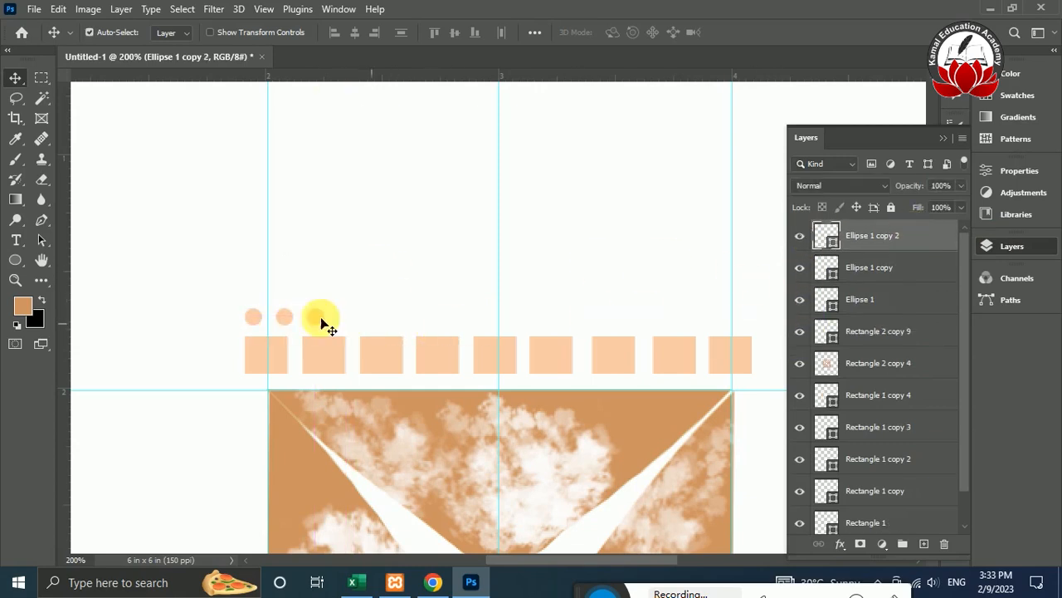
Step: Merge the three small circles and duplicate the group to the right until a row of 18 circles spans the peach squares
{"action": "left_click", "coordinate": [896, 299], "text": "shift"}
{"action": "key", "text": "ctrl+e"}
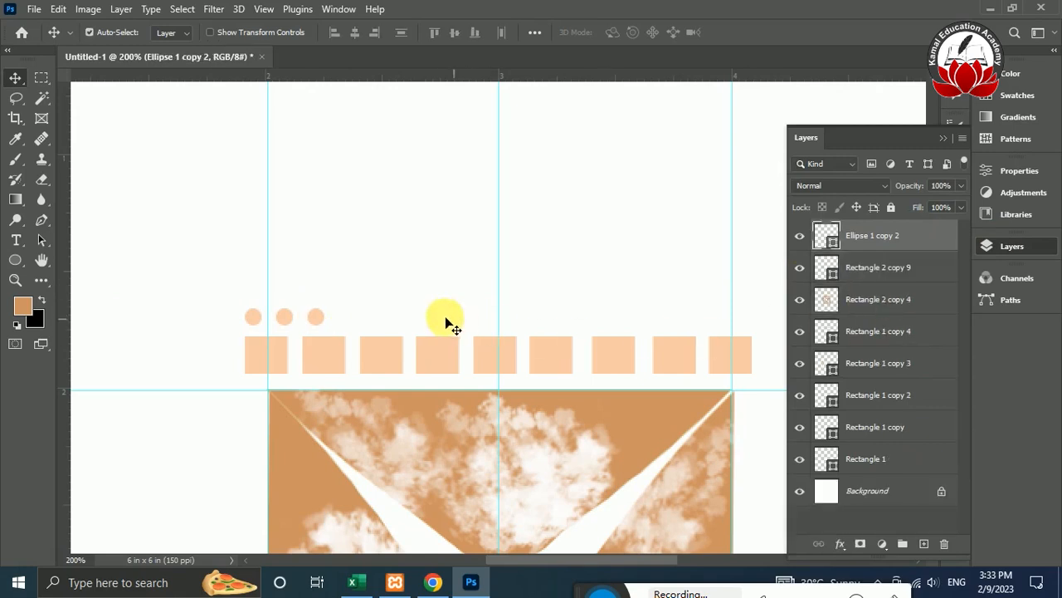
{"action": "left_click_drag", "start_coordinate": [324, 316], "coordinate": [742, 320]}
{"action": "left_click", "coordinate": [943, 137]}
{"action": "left_click", "coordinate": [853, 347]}
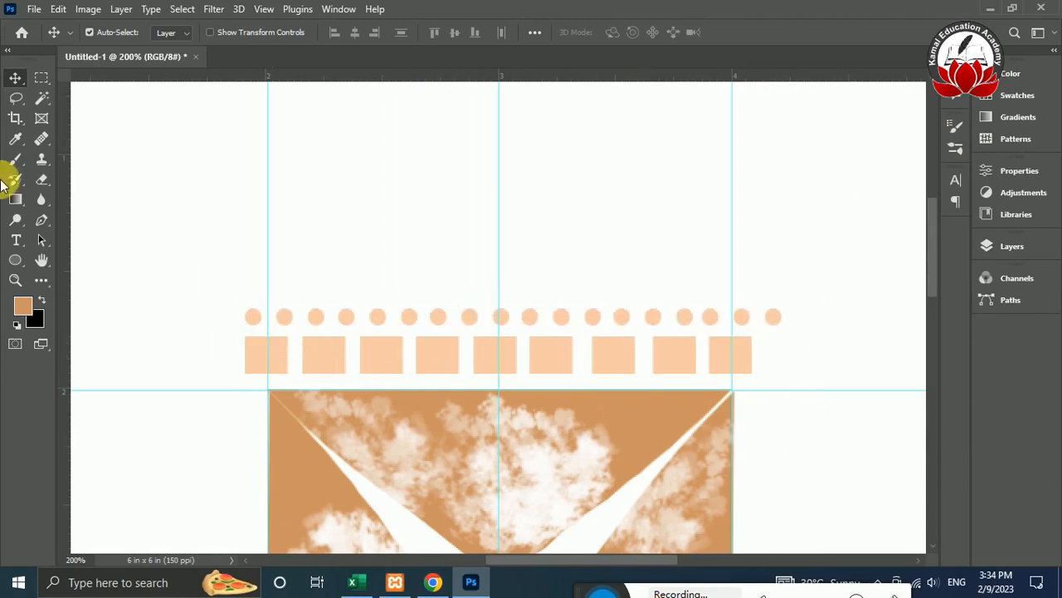
Step: Merge all the circle layers into one and nudge the circle row left to centre it over the row of squares
{"action": "left_click", "coordinate": [1030, 245]}
{"action": "left_click", "coordinate": [878, 427]}
{"action": "left_click", "coordinate": [873, 394]}
{"action": "left_click", "coordinate": [880, 236], "text": "shift"}
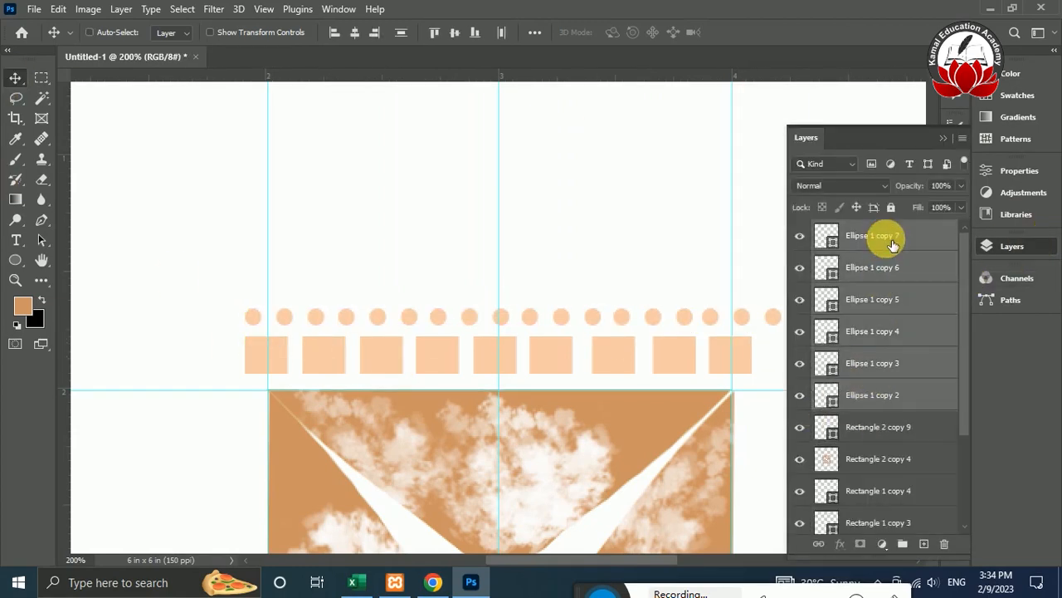
{"action": "key", "text": "ctrl+e"}
{"action": "key", "text": "Left"}
{"action": "key", "text": "Left"}
{"action": "key", "text": "Left"}
{"action": "key", "text": "Left"}
{"action": "key", "text": "Left"}
{"action": "key", "text": "Left"}
{"action": "key", "text": "Left"}
{"action": "key", "text": "Left"}
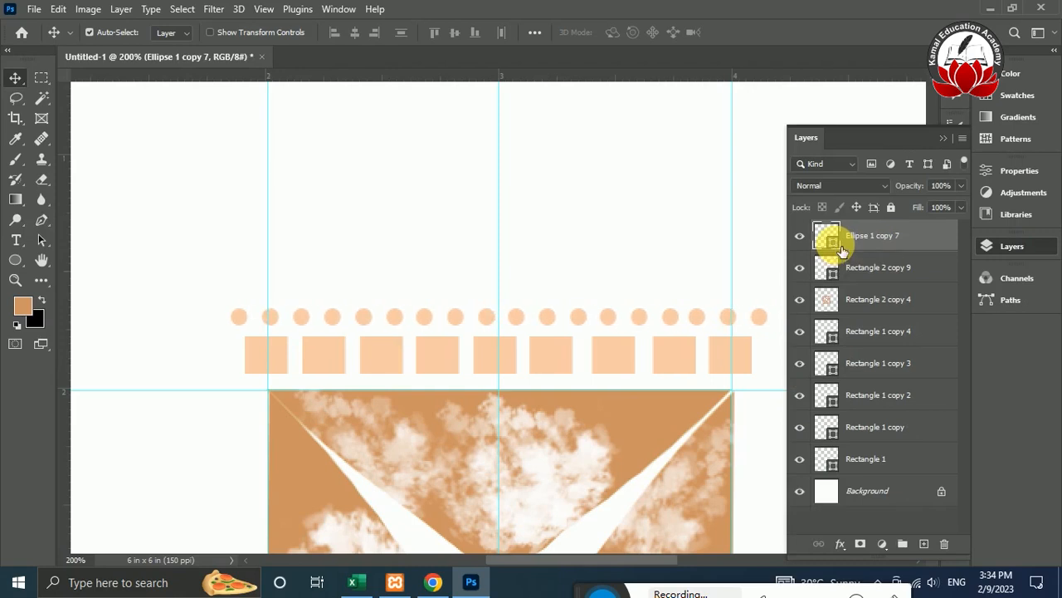
{"action": "key", "text": "ctrl+minus"}
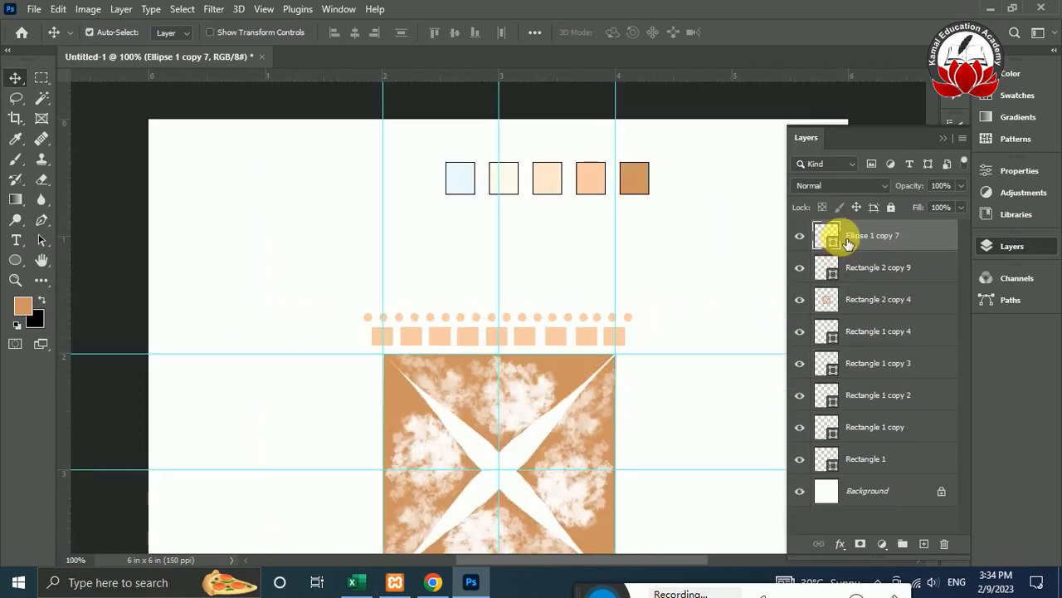
{"action": "left_click", "coordinate": [528, 406]}
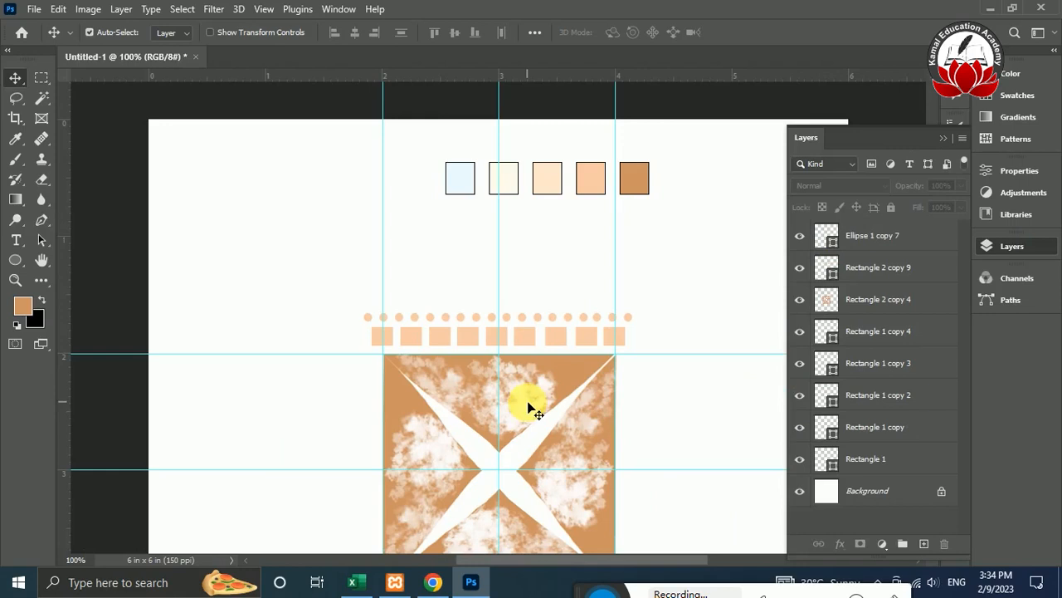
{"action": "key", "text": "ctrl+plus"}
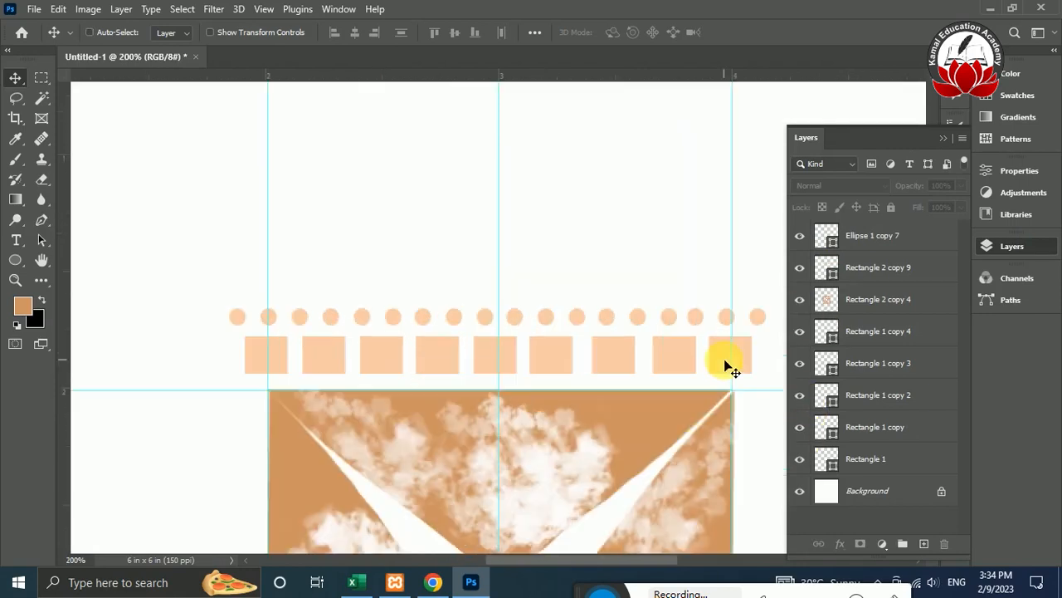
Step: Duplicate the textured brown square and place the copy in the canvas's upper-right area, partly overlapping the original
{"action": "left_click", "coordinate": [947, 136]}
{"action": "scroll", "coordinate": [933, 277], "scroll_direction": "down", "scroll_amount": 5}
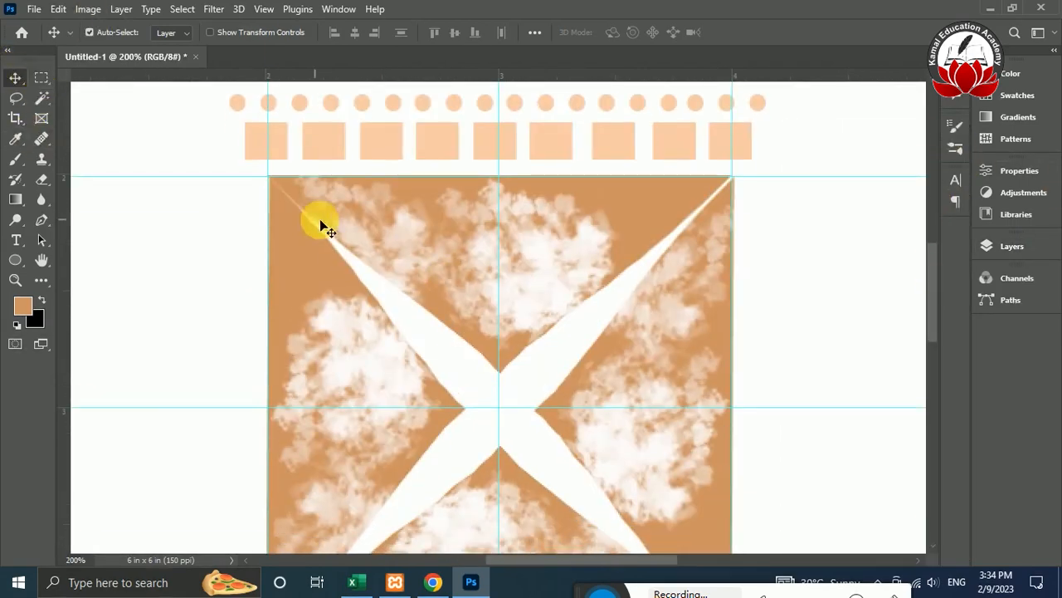
{"action": "left_click", "coordinate": [406, 243]}
{"action": "key", "text": "ctrl+minus"}
{"action": "key", "text": "ctrl+minus"}
{"action": "left_click_drag", "start_coordinate": [484, 308], "coordinate": [486, 119]}
{"action": "scroll", "coordinate": [938, 290], "scroll_direction": "up", "scroll_amount": 1}
{"action": "left_click_drag", "start_coordinate": [938, 288], "coordinate": [937, 258]}
{"action": "left_click_drag", "start_coordinate": [537, 304], "coordinate": [597, 408]}
{"action": "left_click_drag", "start_coordinate": [551, 321], "coordinate": [703, 385]}
{"action": "key", "text": "ctrl+z"}
{"action": "left_click_drag", "start_coordinate": [521, 349], "coordinate": [661, 405]}
Step: Outline the duplicated square's upper and side triangles with the Pen tool and delete them, keeping only its bottom triangle
{"action": "left_click", "coordinate": [41, 220]}
{"action": "left_click", "coordinate": [636, 343]}
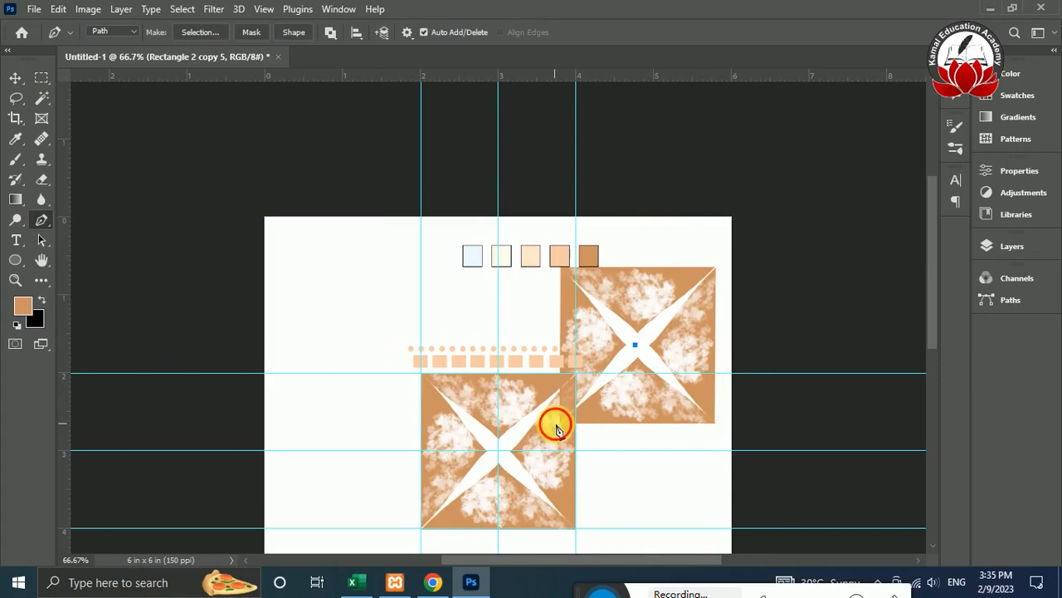
{"action": "left_click", "coordinate": [483, 373]}
{"action": "left_click", "coordinate": [478, 215]}
{"action": "left_click", "coordinate": [696, 227]}
{"action": "left_click", "coordinate": [732, 247]}
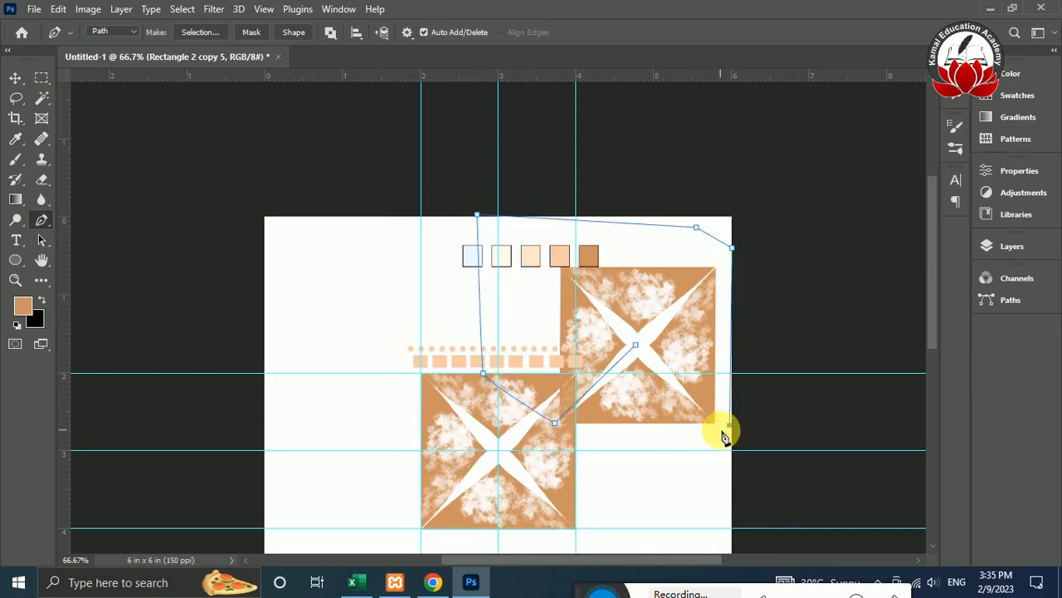
{"action": "left_click", "coordinate": [636, 344]}
{"action": "key", "text": "ctrl+Return"}
{"action": "key", "text": "Delete"}
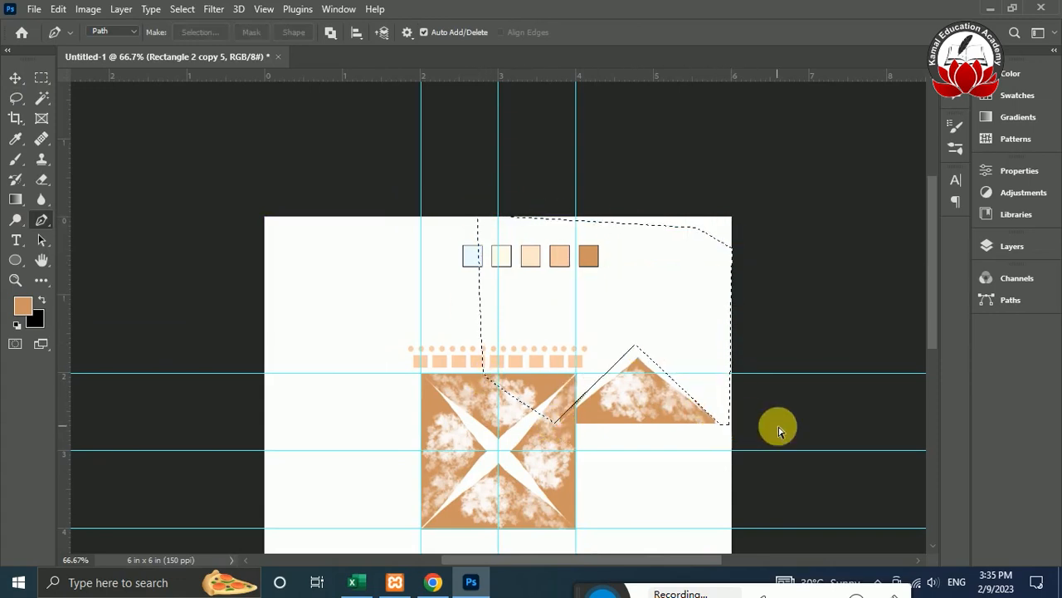
Step: Move the remaining triangle up near the color swatches and trim the stray sliver off its left edge with a Pen selection
{"action": "key", "text": "ctrl+d"}
{"action": "left_click", "coordinate": [15, 77]}
{"action": "left_click_drag", "start_coordinate": [664, 415], "coordinate": [646, 273]}
{"action": "key", "text": "ctrl+plus"}
{"action": "key", "text": "ctrl+plus"}
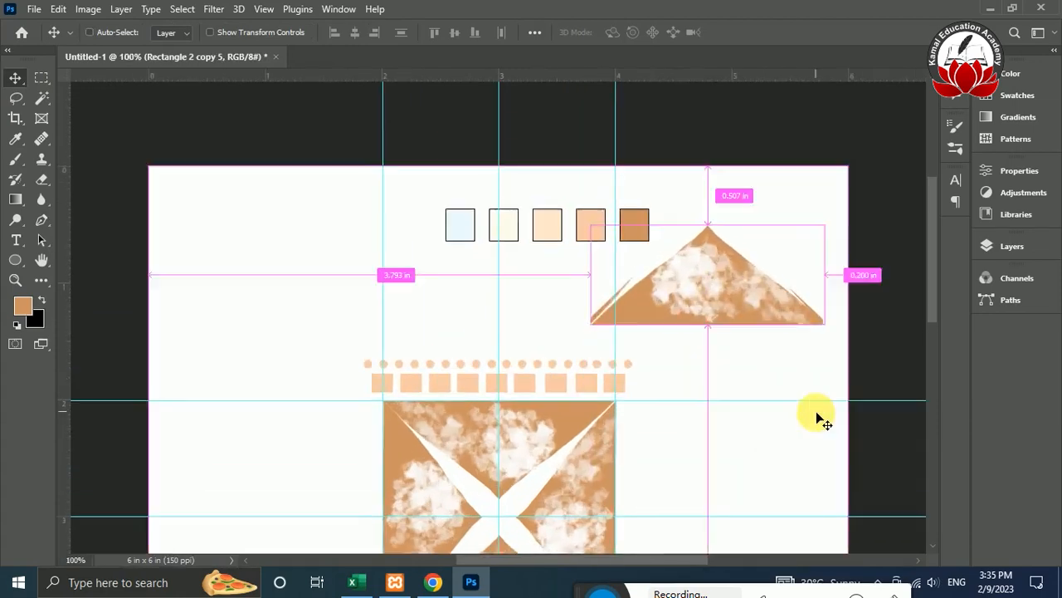
{"action": "left_click_drag", "start_coordinate": [638, 560], "coordinate": [734, 568]}
{"action": "key", "text": "p"}
{"action": "left_click", "coordinate": [370, 221]}
{"action": "left_click", "coordinate": [158, 240]}
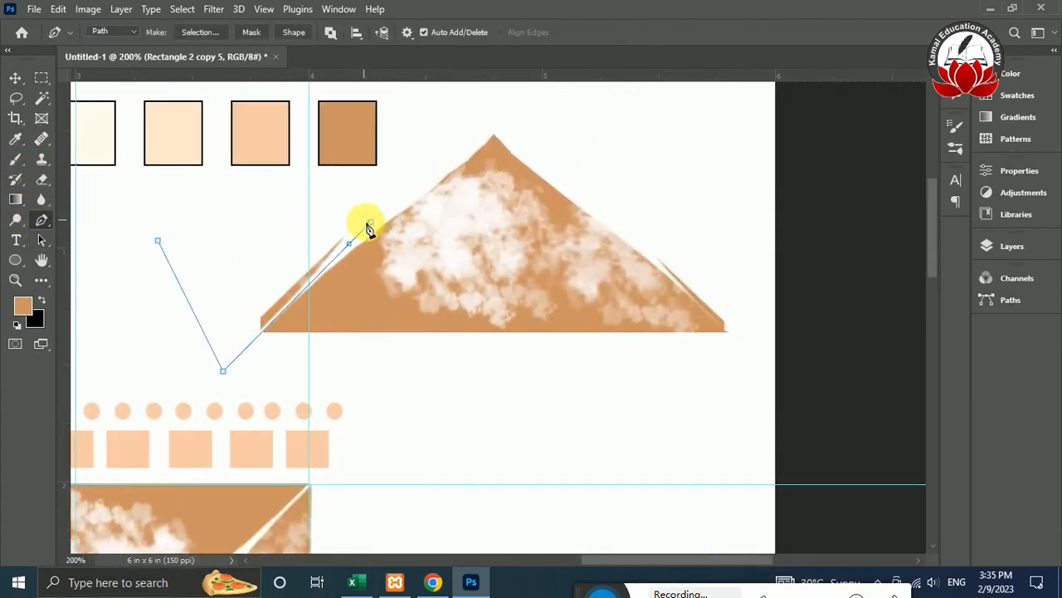
{"action": "key", "text": "ctrl+Return"}
{"action": "key", "text": "ctrl+s"}
{"action": "key", "text": "Escape"}
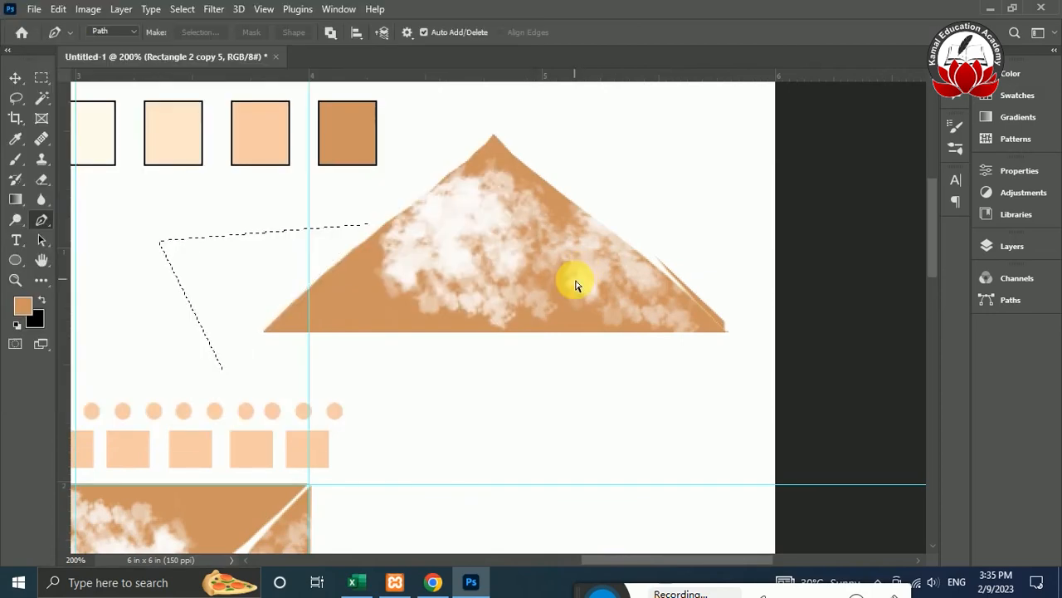
Step: Trim the stray sliver off the triangle's right edge with a Pen selection
{"action": "left_click", "coordinate": [633, 241]}
{"action": "left_click", "coordinate": [734, 341]}
{"action": "left_click", "coordinate": [738, 288]}
{"action": "left_click", "coordinate": [646, 177]}
{"action": "left_click", "coordinate": [633, 240]}
{"action": "key", "text": "ctrl+s"}
{"action": "key", "text": "Escape"}
Step: Clear the selection and place the cleaned triangle just above the circle row, centred on the 3 in vertical guide
{"action": "key", "text": "ctrl+d"}
{"action": "key", "text": "ctrl+0"}
{"action": "key", "text": "v"}
{"action": "left_click_drag", "start_coordinate": [667, 172], "coordinate": [527, 188]}
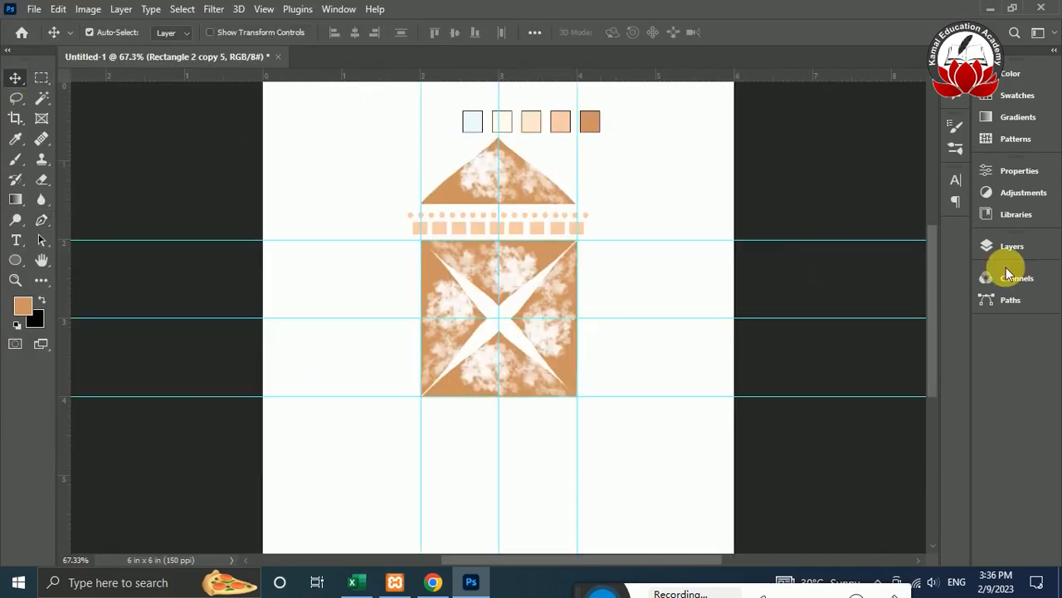
{"action": "scroll", "coordinate": [931, 254], "scroll_direction": "up", "scroll_amount": 1}
Step: Duplicate the circle and square rows together and place the copies above the triangle, centred on the vertical guide
{"action": "left_click", "coordinate": [1017, 249]}
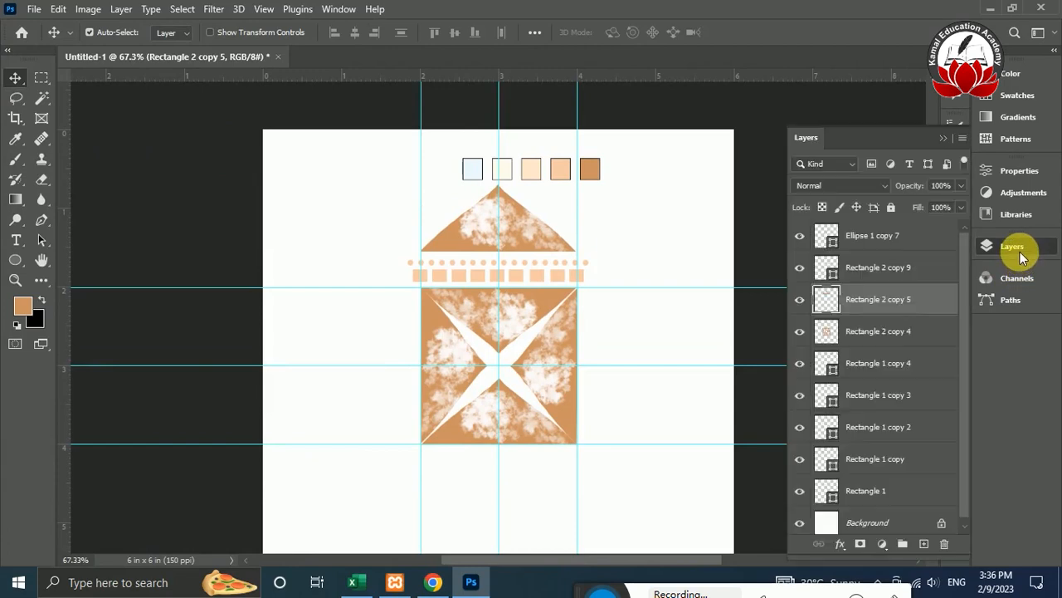
{"action": "left_click", "coordinate": [899, 274]}
{"action": "left_click", "coordinate": [897, 238], "text": "shift"}
{"action": "key", "text": "ctrl+j"}
{"action": "key", "text": "ctrl+t"}
{"action": "left_click_drag", "start_coordinate": [552, 275], "coordinate": [553, 169]}
{"action": "scroll", "coordinate": [960, 332], "scroll_direction": "down", "scroll_amount": 2}
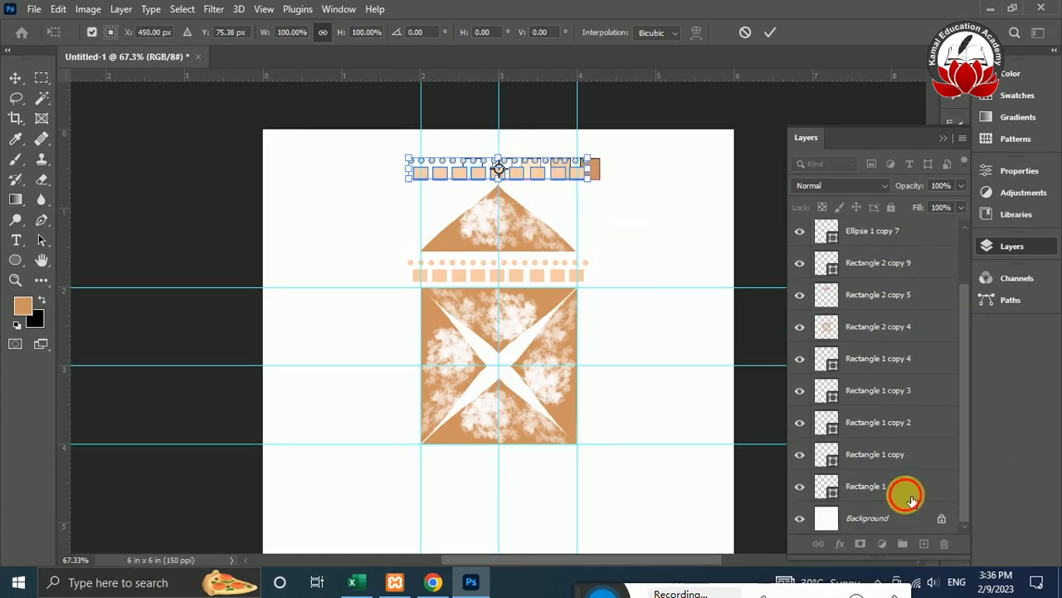
Step: Delete the five color swatch layers, Rectangle 1 through Rectangle 1 copy 4
{"action": "left_click", "coordinate": [909, 490]}
{"action": "left_click", "coordinate": [883, 396], "text": "shift"}
{"action": "key", "text": "Delete"}
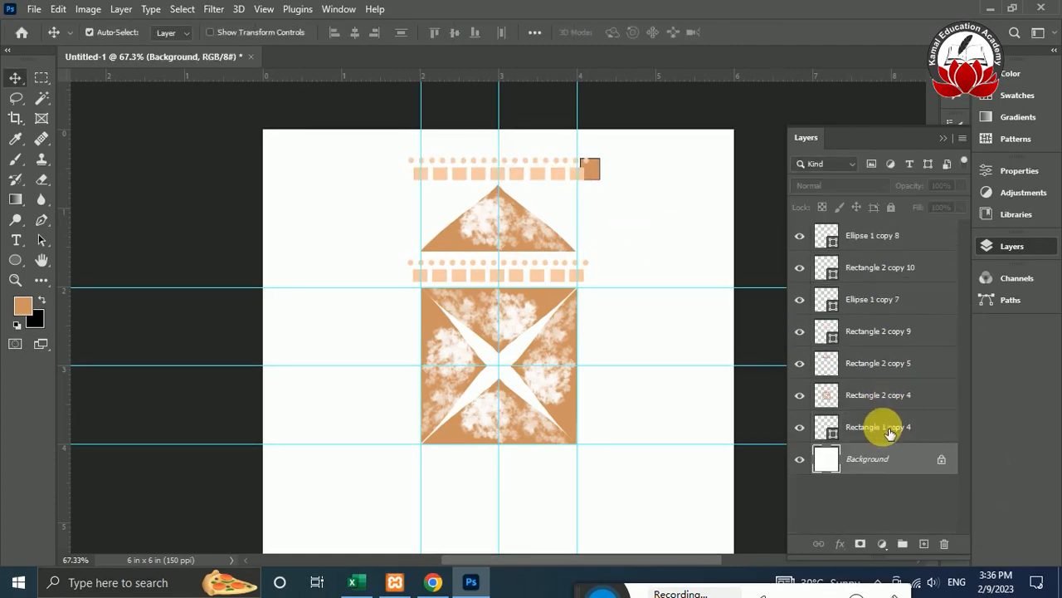
{"action": "left_click", "coordinate": [889, 432]}
{"action": "key", "text": "Delete"}
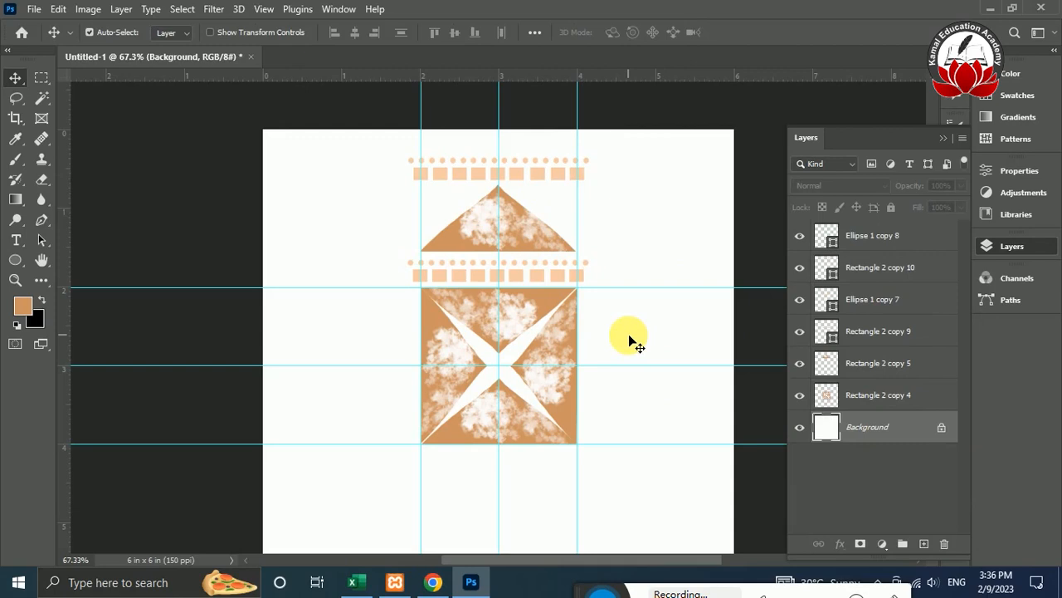
Step: Duplicate the triangle, flip the copy vertically over the original between the peach rows, and merge the two layers
{"action": "left_click", "coordinate": [519, 245]}
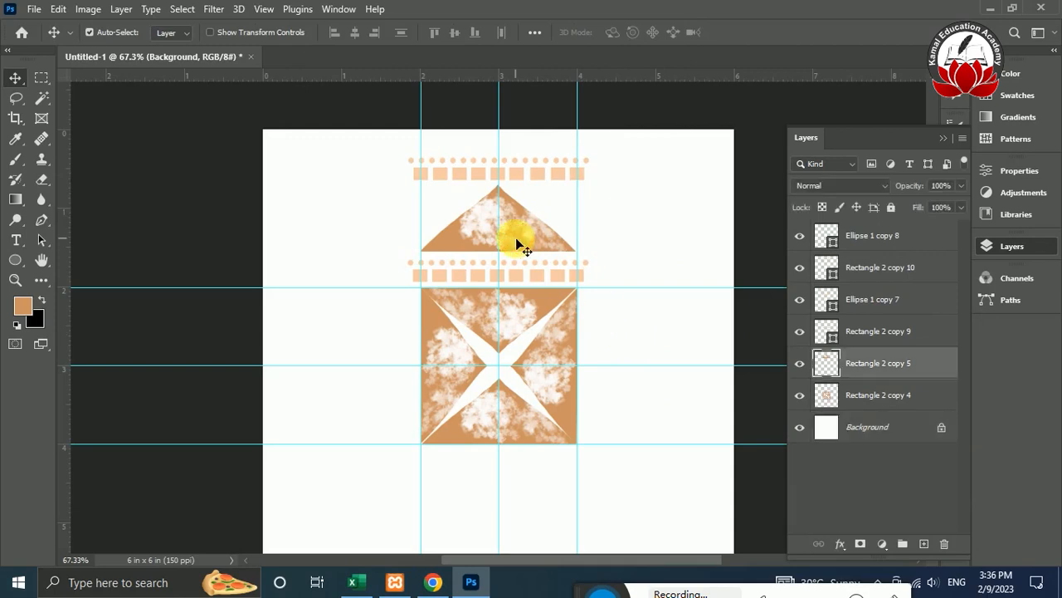
{"action": "mouse_move", "coordinate": [517, 243]}
{"action": "left_mouse_down"}
{"action": "mouse_move", "coordinate": [553, 246]}
{"action": "mouse_move", "coordinate": [506, 239]}
{"action": "mouse_move", "coordinate": [516, 264]}
{"action": "left_mouse_up"}
{"action": "key", "text": "ctrl+t"}
{"action": "right_click", "coordinate": [500, 223]}
{"action": "left_click", "coordinate": [546, 543]}
{"action": "key", "text": "Return"}
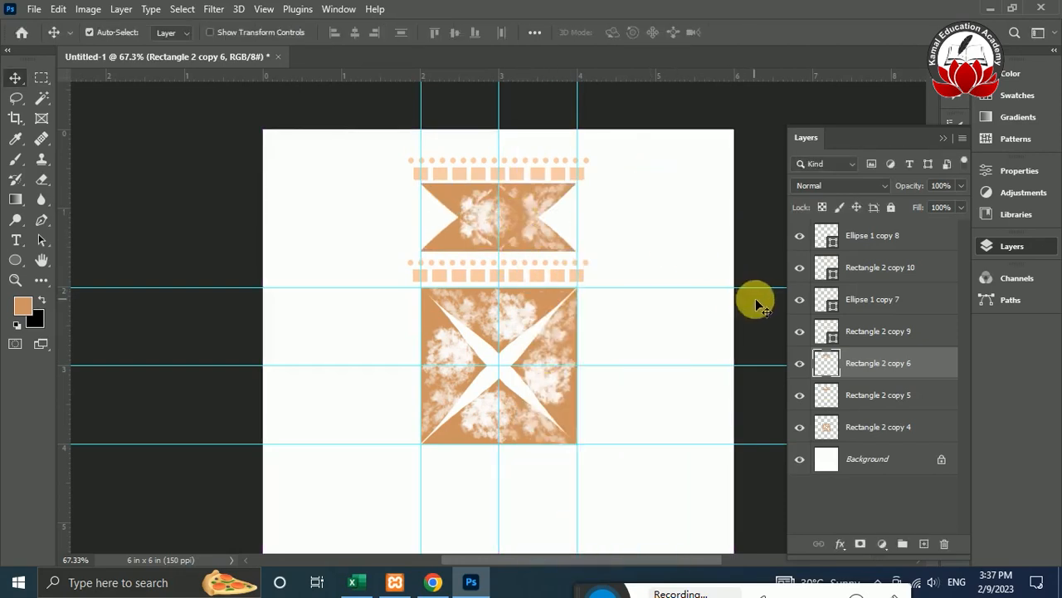
{"action": "left_click", "coordinate": [879, 397], "text": "shift"}
{"action": "key", "text": "ctrl+e"}
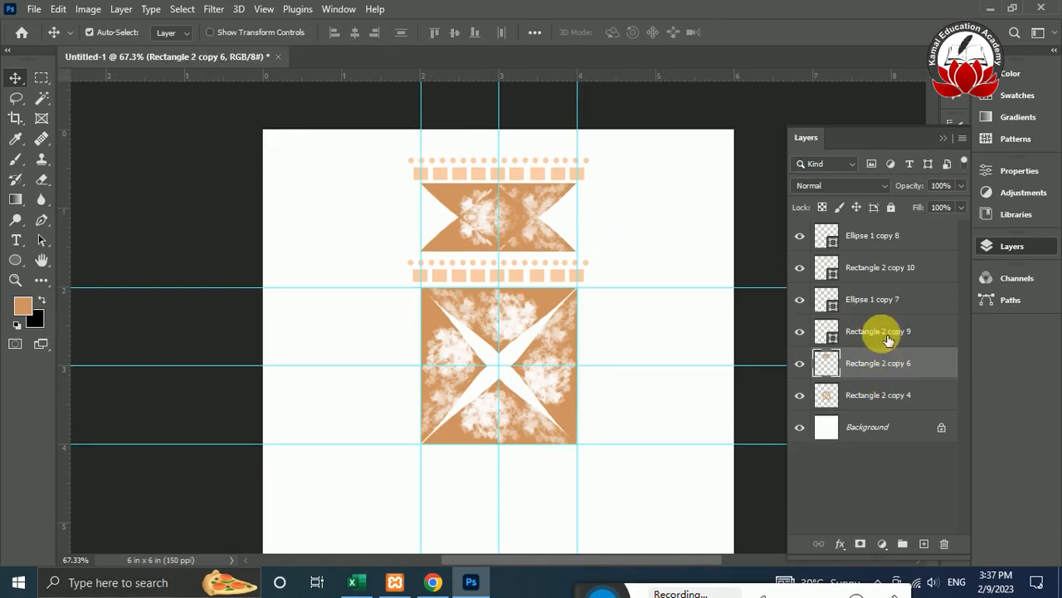
Step: Duplicate the merged triangles with their circle and square rows and move the copies directly below the brown square
{"action": "left_click", "coordinate": [865, 238], "text": "shift"}
{"action": "key", "text": "ctrl+j"}
{"action": "key", "text": "ctrl+t"}
{"action": "left_click_drag", "start_coordinate": [535, 221], "coordinate": [540, 500]}
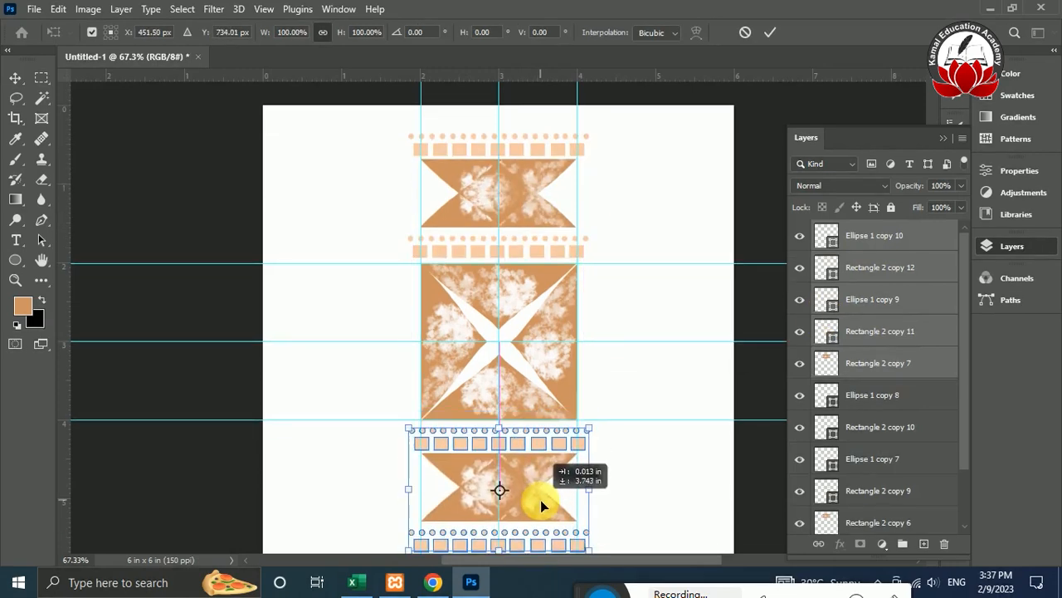
{"action": "left_click", "coordinate": [943, 138]}
Step: Flip the duplicated lower band vertically so its square row faces the brown square
{"action": "scroll", "coordinate": [935, 265], "scroll_direction": "down", "scroll_amount": 3}
{"action": "right_click", "coordinate": [517, 426]}
{"action": "left_click", "coordinate": [559, 415]}
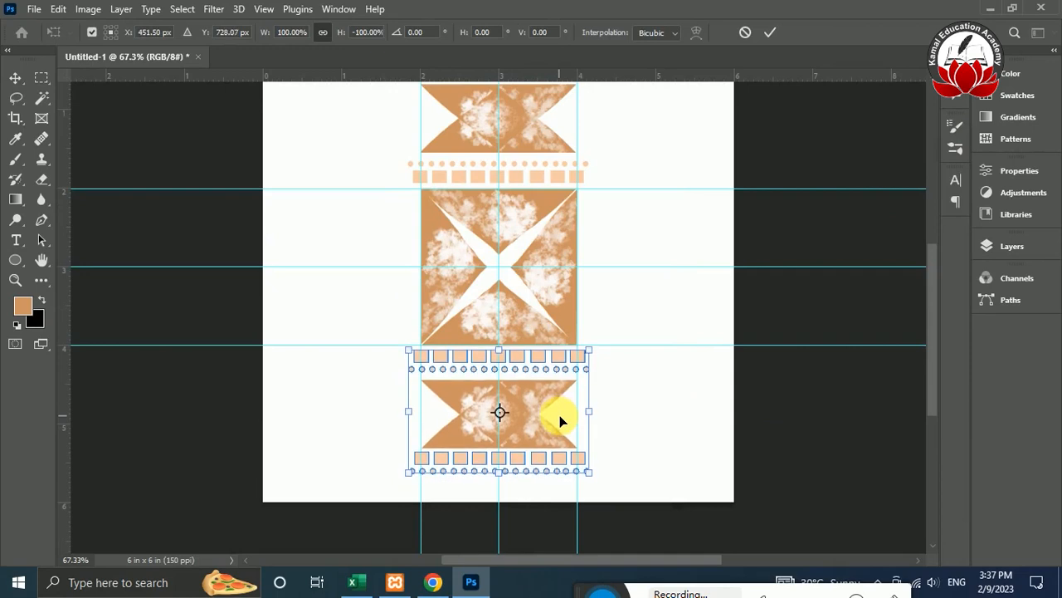
{"action": "key", "text": "Return"}
{"action": "scroll", "coordinate": [559, 419], "scroll_direction": "up", "scroll_amount": 1}
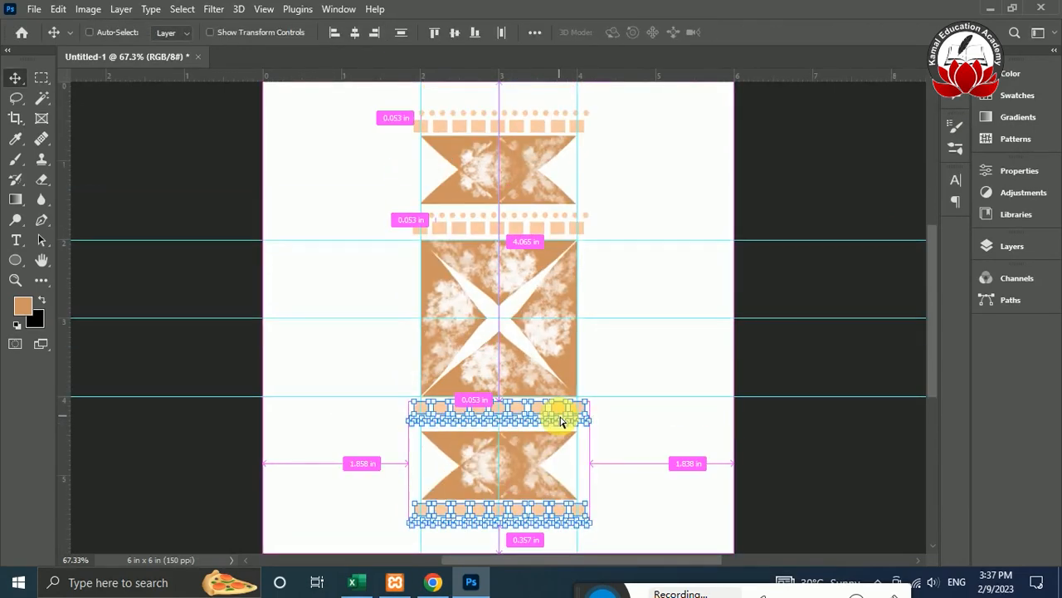
{"action": "key", "text": "ctrl+0"}
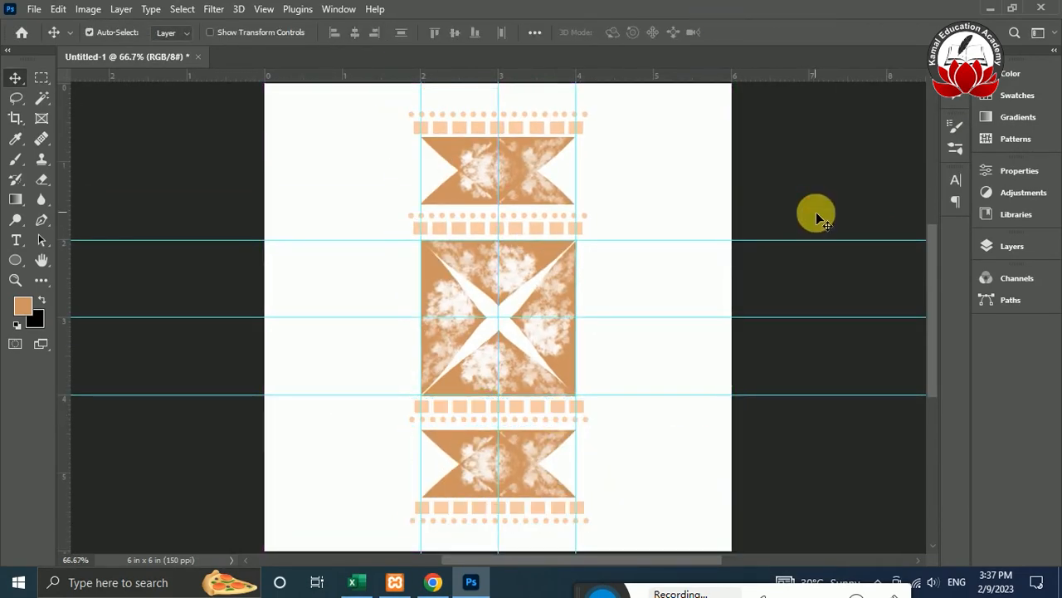
Step: Try to crop the canvas to the brown square's width, about 1.99 in
{"action": "left_click", "coordinate": [41, 78]}
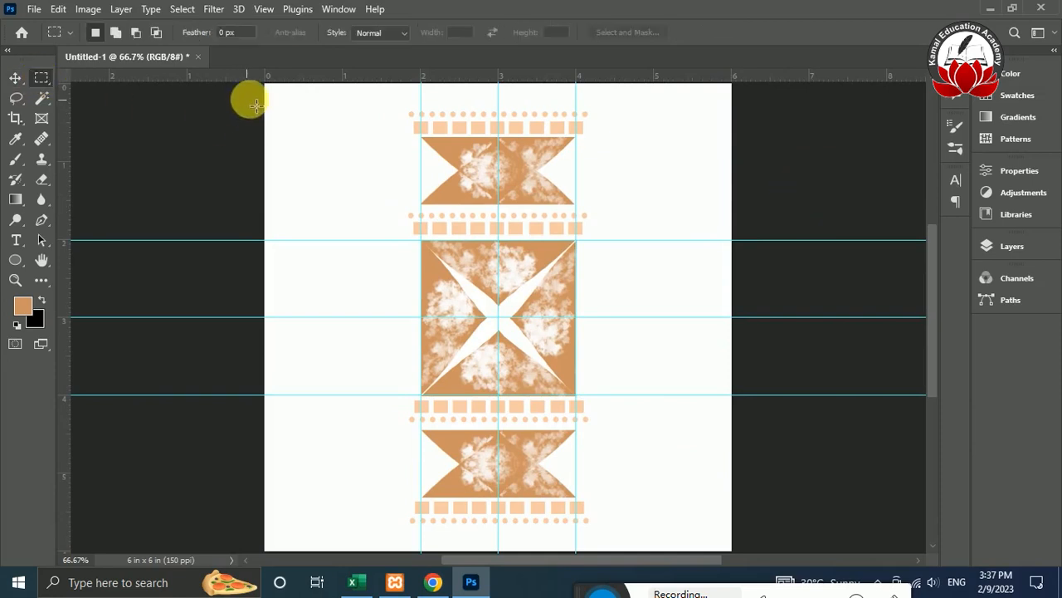
{"action": "key", "text": "c"}
{"action": "left_click_drag", "start_coordinate": [267, 307], "coordinate": [342, 304]}
{"action": "left_click_drag", "start_coordinate": [654, 318], "coordinate": [576, 323]}
{"action": "key", "text": "Return"}
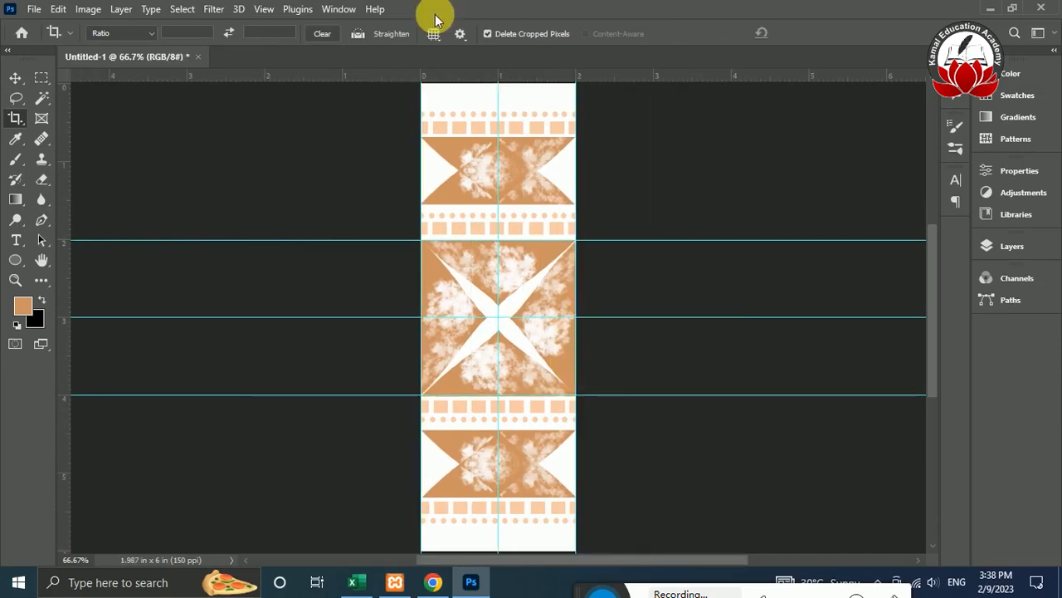
{"action": "key", "text": "ctrl+z"}
Step: Crop the canvas to about 2.23 in wide, leaving narrow white margins on both sides of the brown square
{"action": "left_click_drag", "start_coordinate": [415, 321], "coordinate": [494, 320]}
{"action": "left_click_drag", "start_coordinate": [815, 323], "coordinate": [752, 329]}
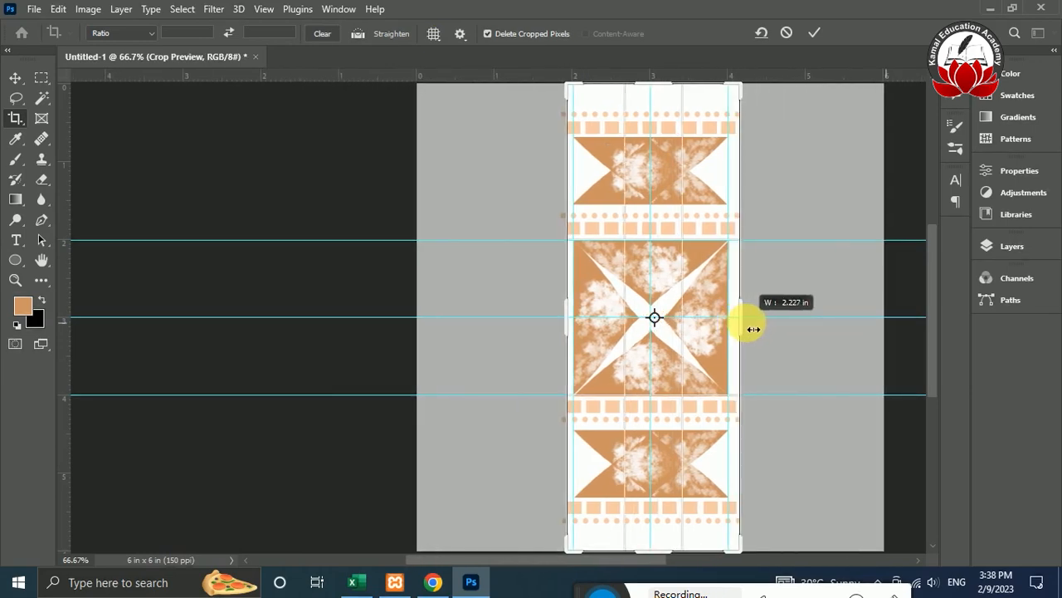
{"action": "key", "text": "Return"}
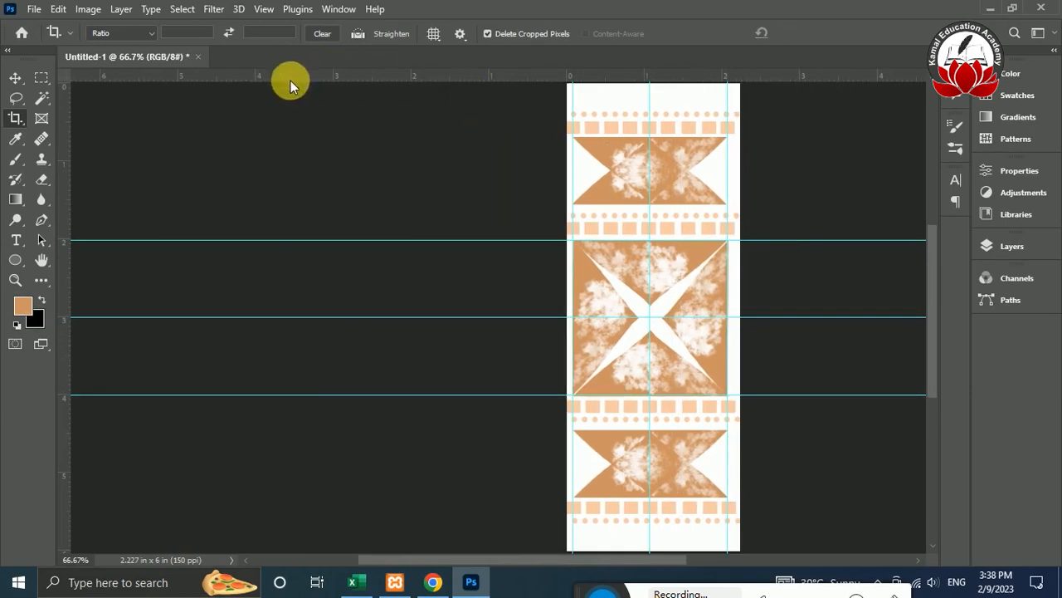
Step: Define the cropped artwork as a pattern and undo the crop
{"action": "left_click", "coordinate": [56, 9]}
{"action": "left_click", "coordinate": [154, 441]}
{"action": "left_click", "coordinate": [681, 180]}
{"action": "key", "text": "ctrl+z"}
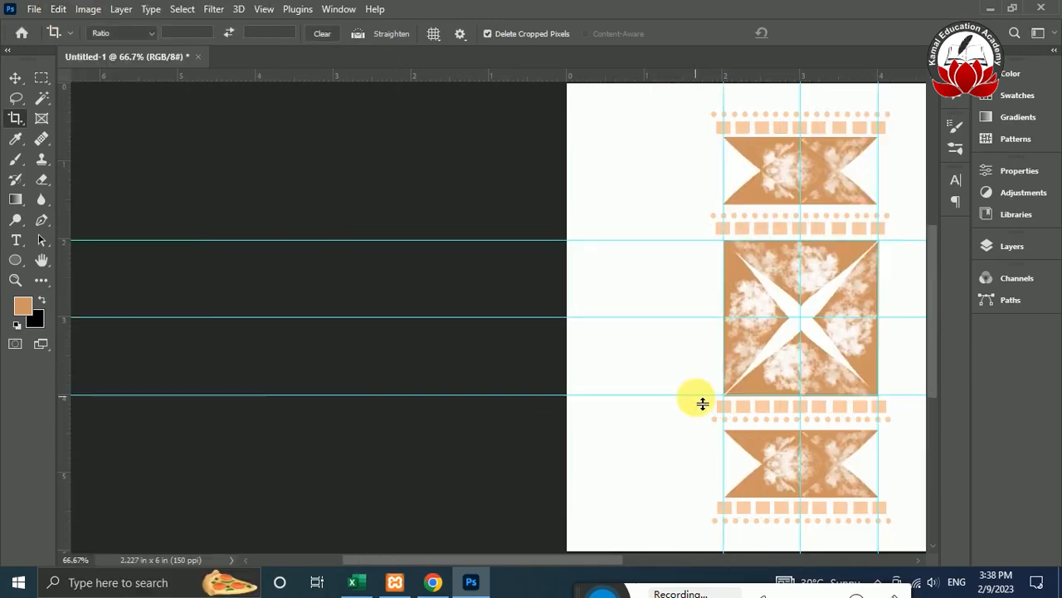
Step: Create a new white RGB document, 36 x 6 in at 150 ppi
{"action": "left_click", "coordinate": [58, 9]}
{"action": "mouse_move", "coordinate": [34, 9]}
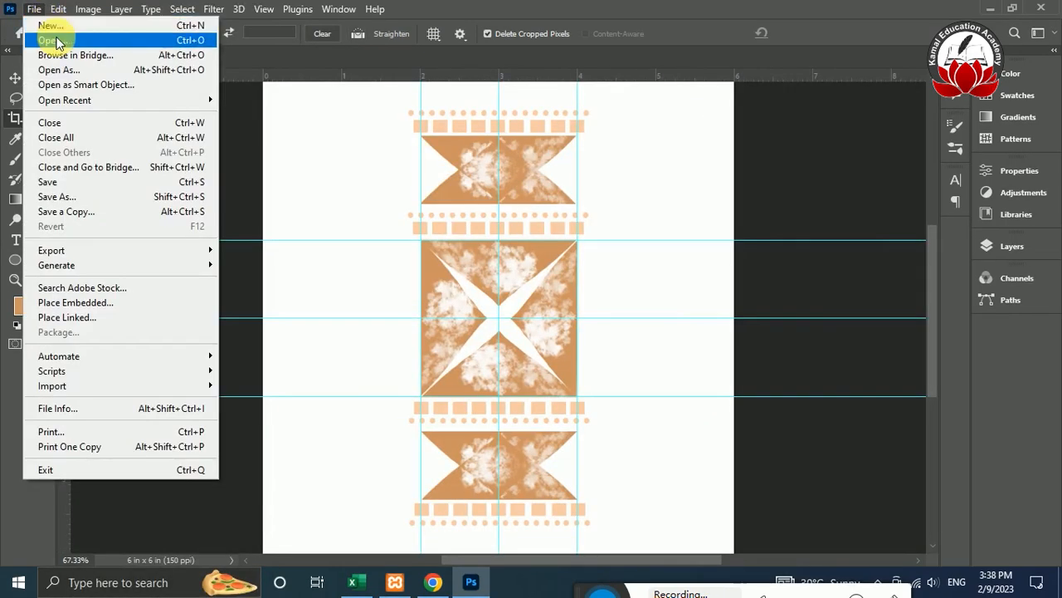
{"action": "left_click", "coordinate": [50, 26]}
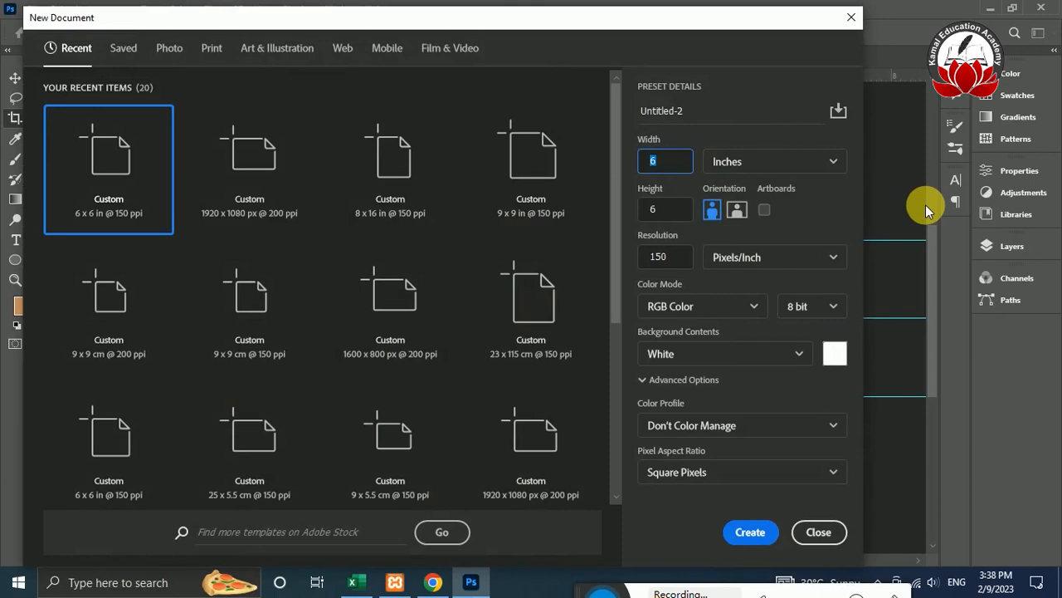
{"action": "left_click", "coordinate": [754, 532]}
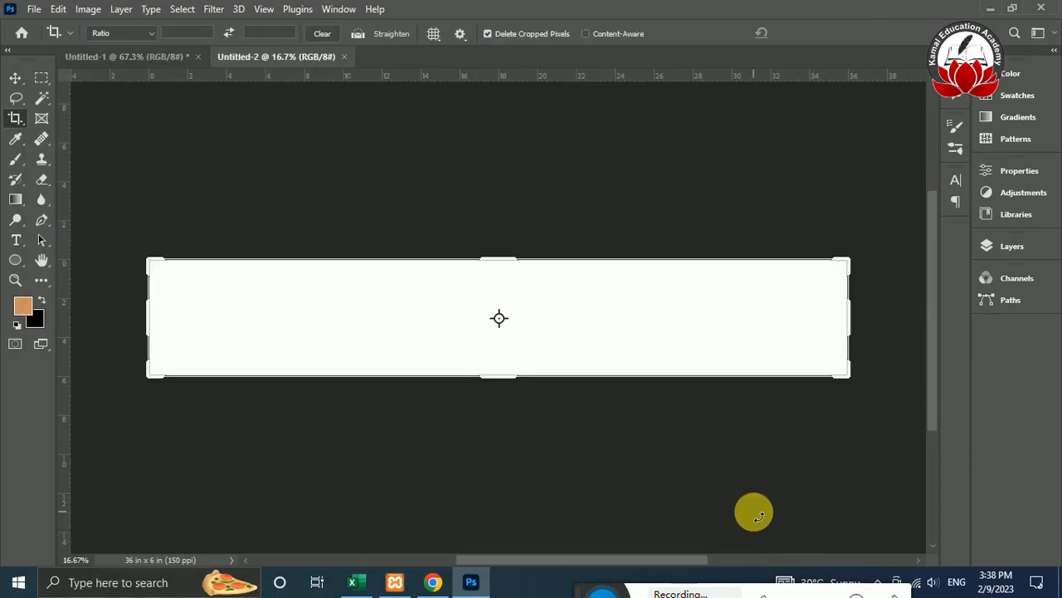
{"action": "key", "text": "ctrl+0"}
{"action": "key", "text": "Escape"}
Step: Fill the new document with the custom pattern made from the cropped artwork
{"action": "key", "text": "shift+F5"}
{"action": "left_click", "coordinate": [510, 200]}
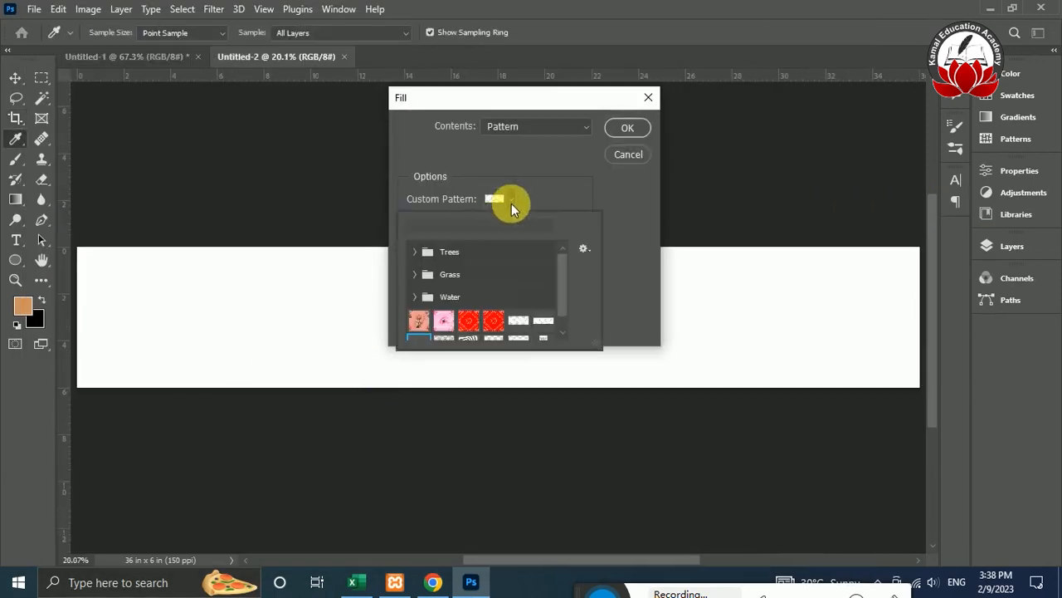
{"action": "left_click", "coordinate": [628, 128]}
Step: Examine the repeated border pattern up close and across the full width of the document
{"action": "key", "text": "ctrl+plus"}
{"action": "key", "text": "ctrl+plus"}
{"action": "key", "text": "ctrl+plus"}
{"action": "key", "text": "ctrl+plus"}
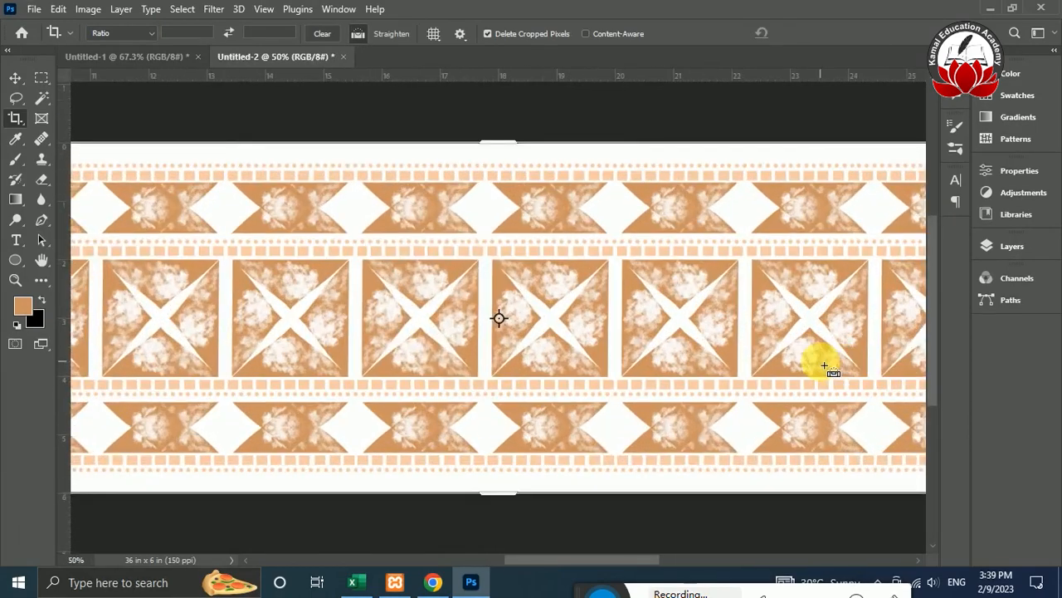
{"action": "key", "text": "ctrl+0"}
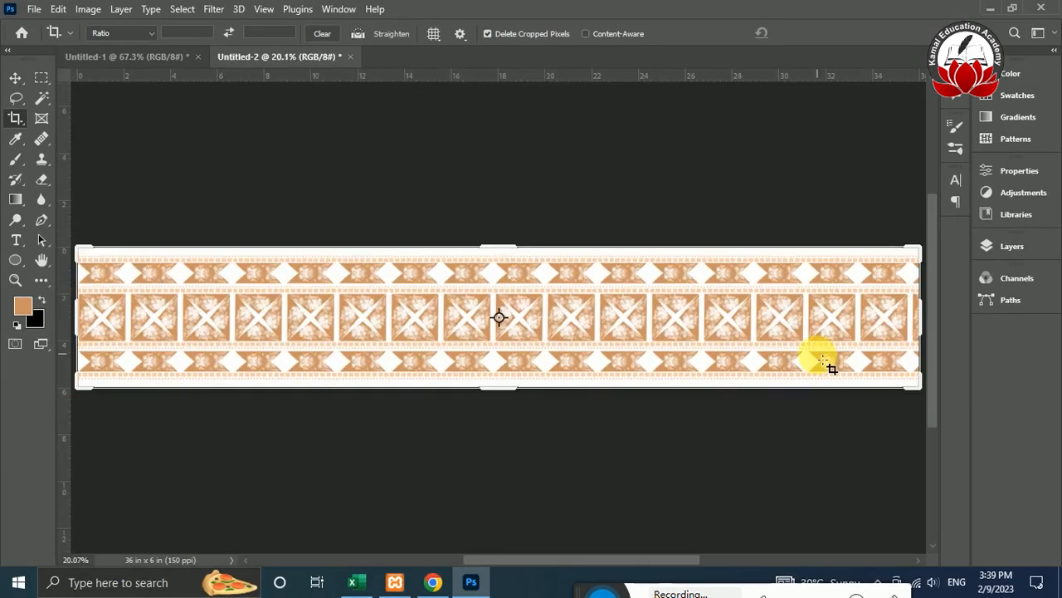
{"action": "key", "text": "ctrl+plus"}
{"action": "key", "text": "ctrl+plus"}
{"action": "key", "text": "ctrl+plus"}
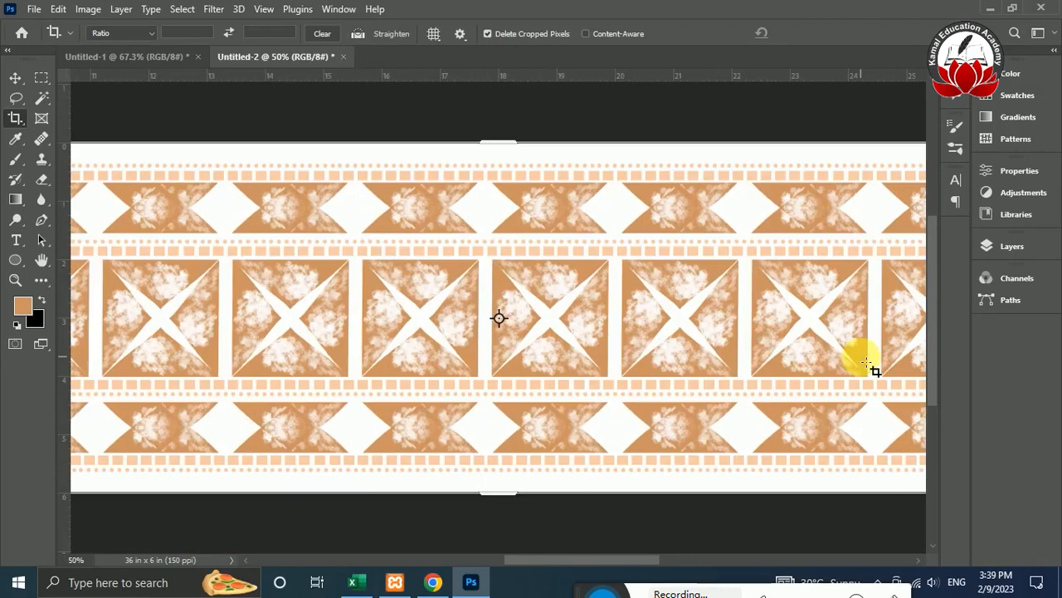